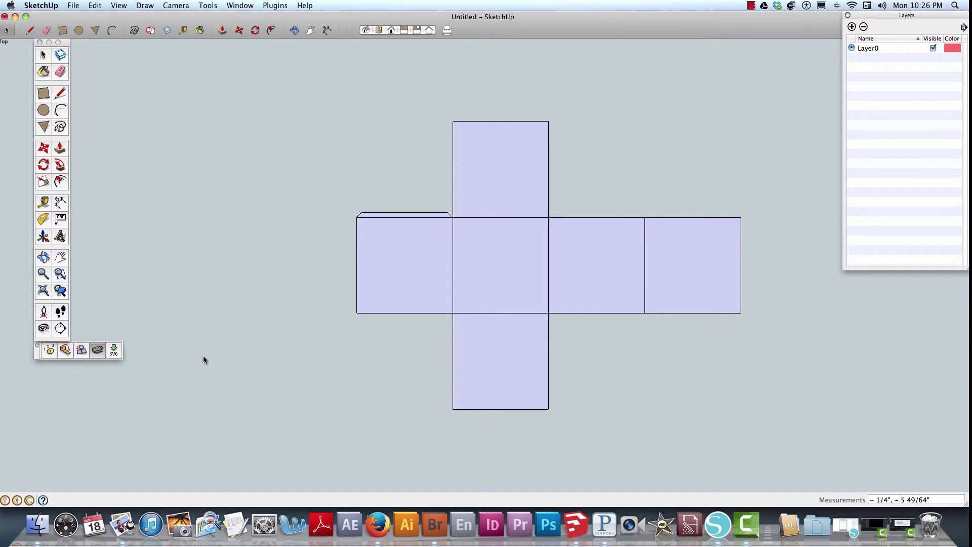
- Start the flap tool and add a glue tab on the right-centre square's top edge
left_click(97, 351)
left_click(603, 216)
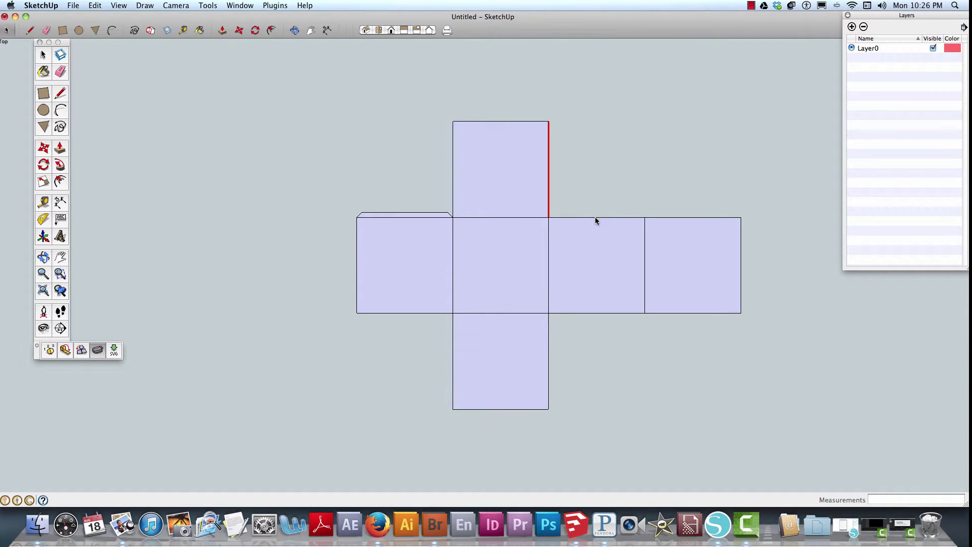
left_click(595, 217)
scroll(594, 216, "up", 2)
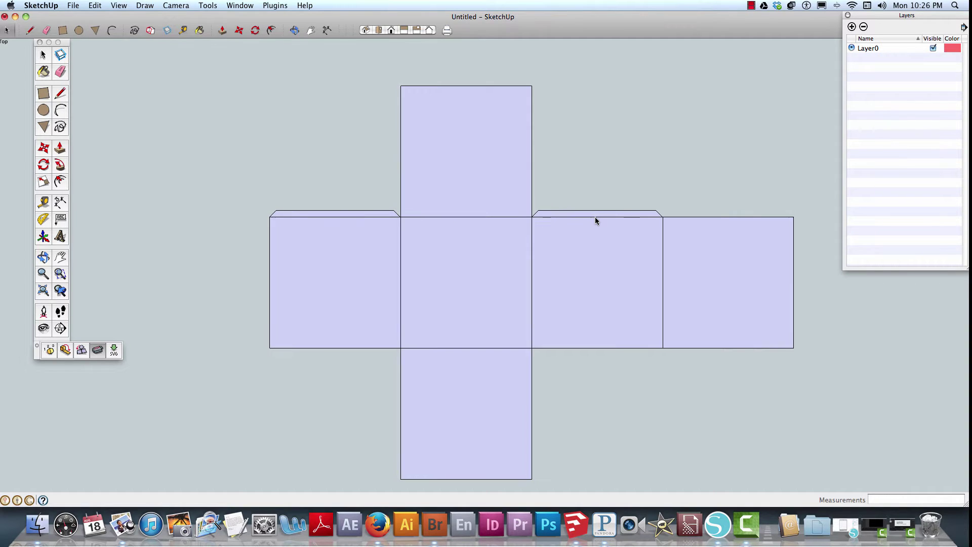
scroll(556, 210, "up", 2)
scroll(558, 214, "up", 2)
scroll(527, 219, "up", 1)
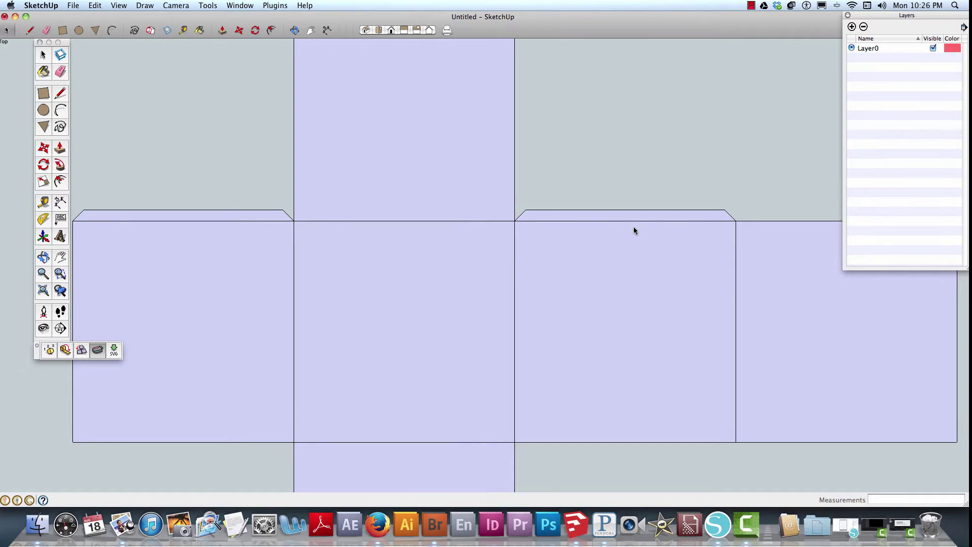
scroll(634, 227, "down", 3)
scroll(633, 227, "down", 2)
- Add glue tabs below the right-centre and left squares and above the rightmost square
key("super+v")
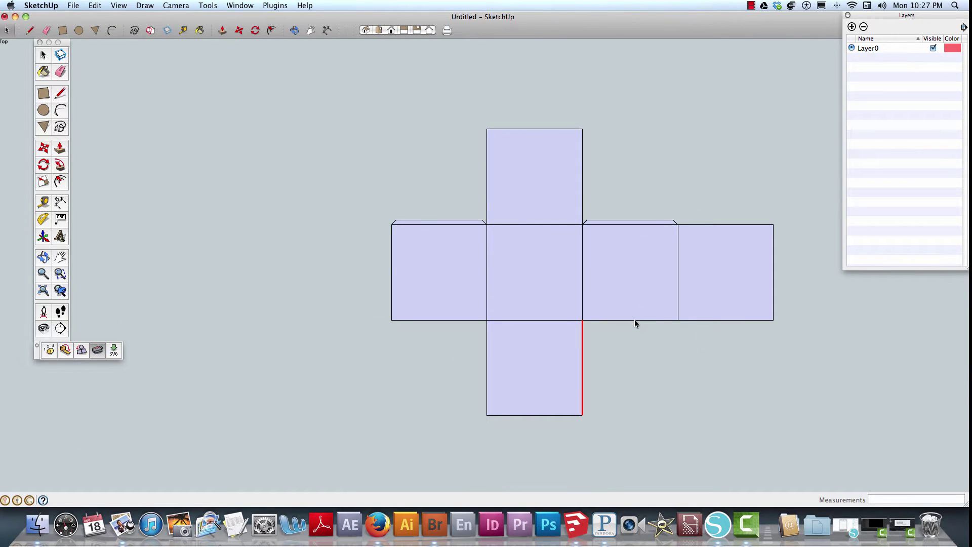
left_click(636, 323)
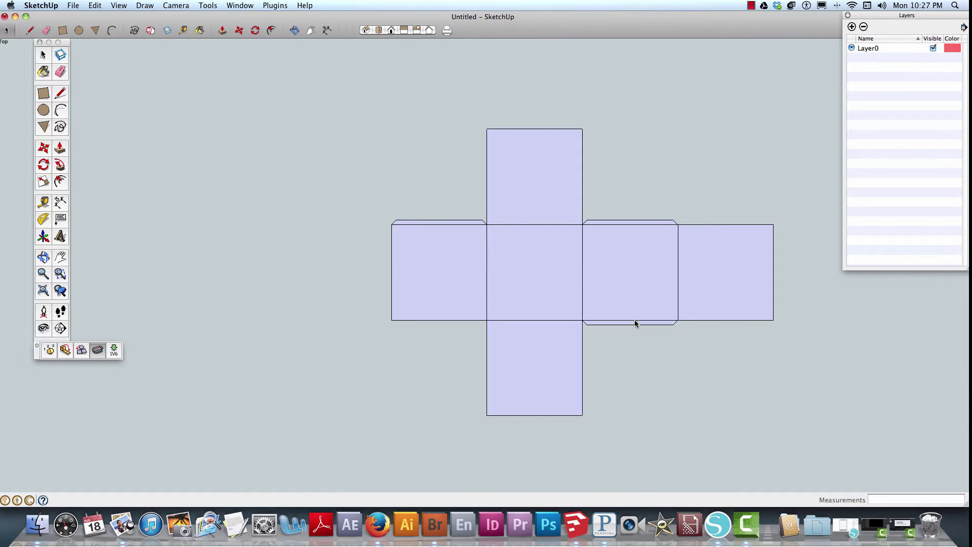
key("super+v")
left_click(463, 324)
key("super+v")
left_click(751, 227)
key("super+v")
- Add a tab below the rightmost square, a 0.75 tab on its right edge, and a 0.75 tab above the top square
left_click(737, 320)
left_click(774, 250)
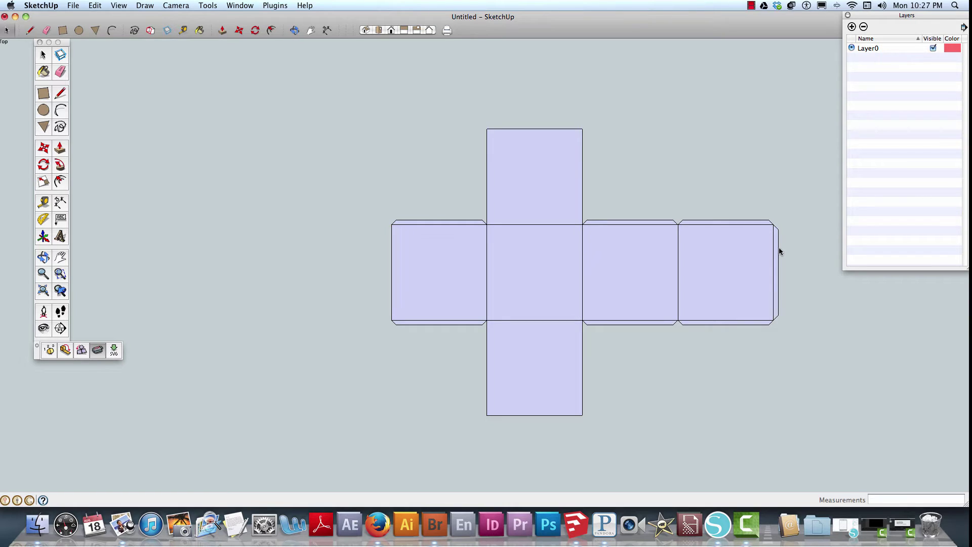
key("super+z")
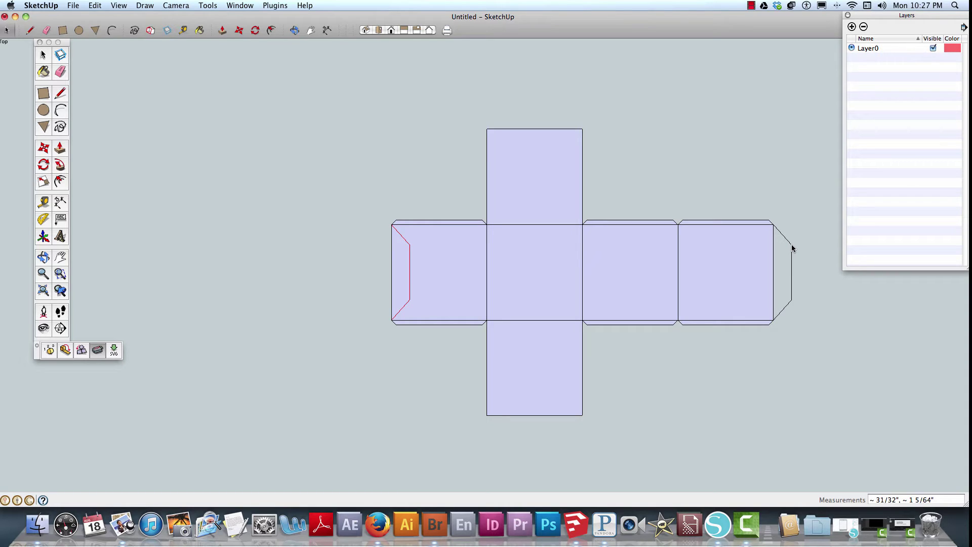
type(".75")
key("Return")
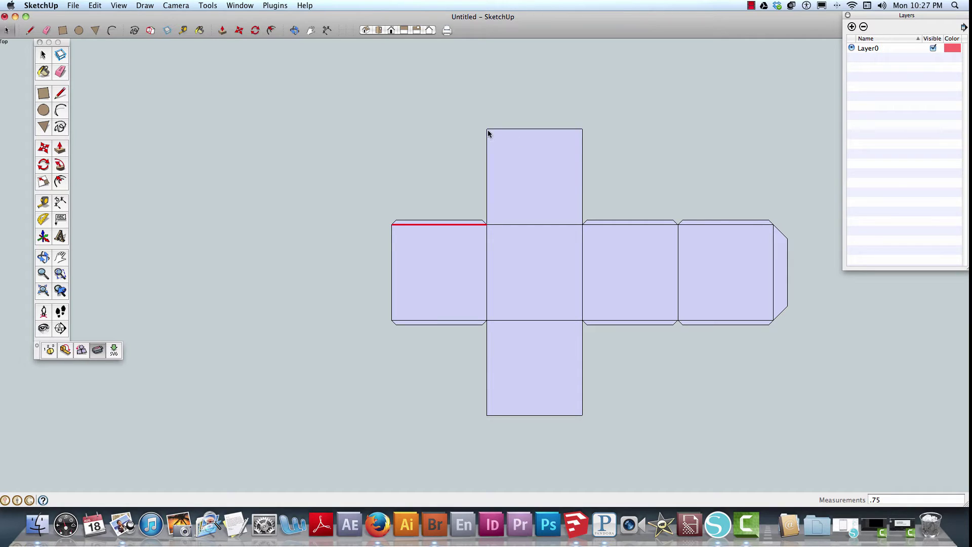
left_click(509, 130)
type(".75")
- Commit the top-square tab and draw a first tab below the bottom square
key("Return")
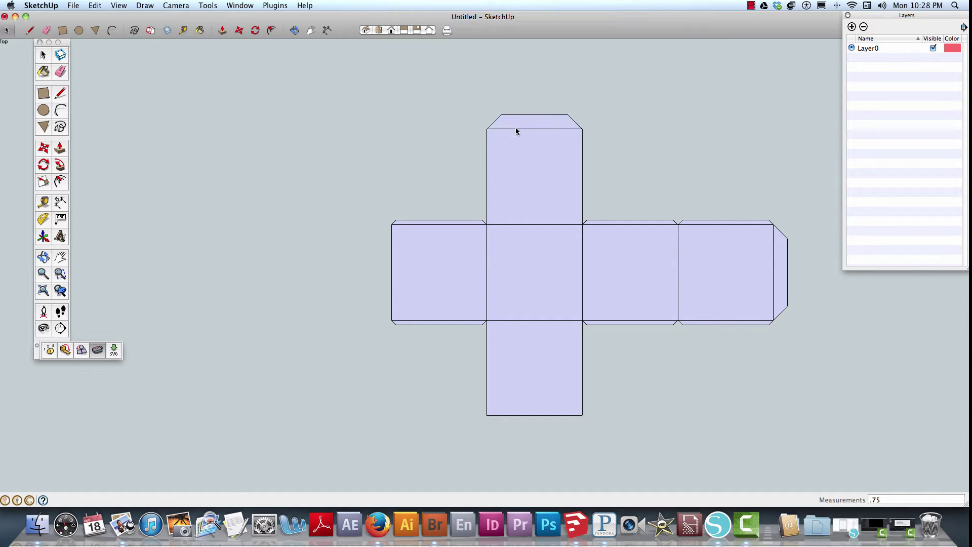
double_click(561, 417)
type(".")
key("super+z")
left_click(562, 421)
type(".75.")
key("Return")
- Redo the bottom square's tab with its size corrected to 0.75
left_click(877, 500)
key("super+z")
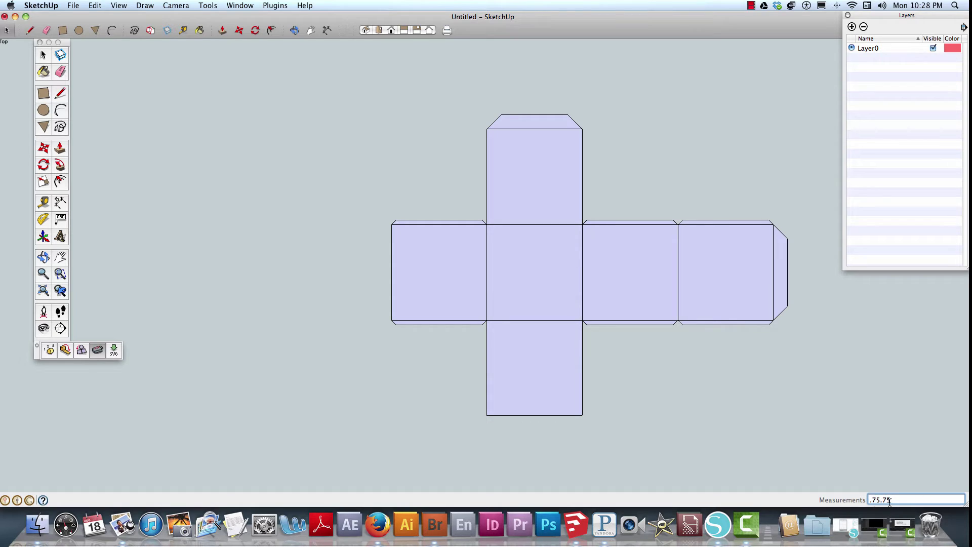
double_click(890, 501)
key("BackSpace")
type(".75")
key("Return")
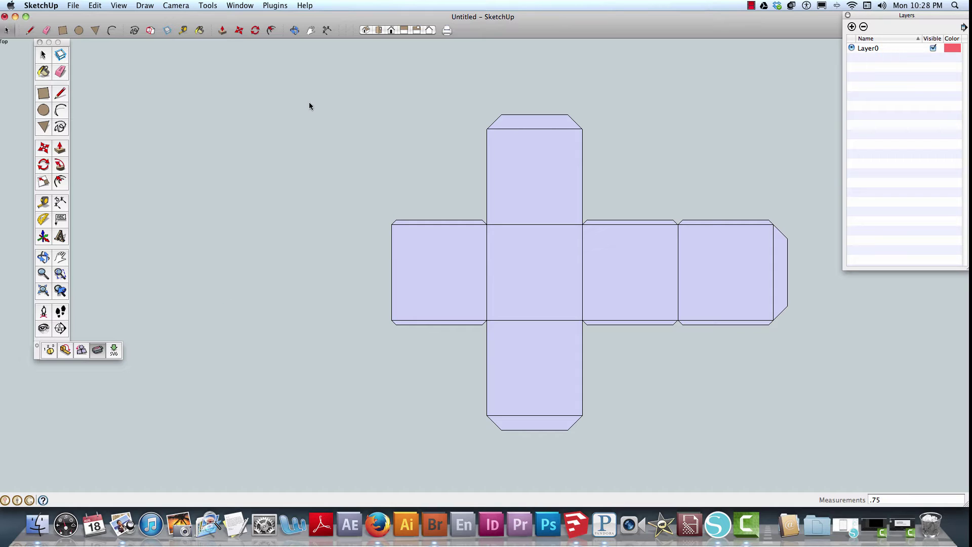
- Pan the view, select the whole net with its tabs, and explode it
key("h")
left_click_drag(557, 203, 445, 185)
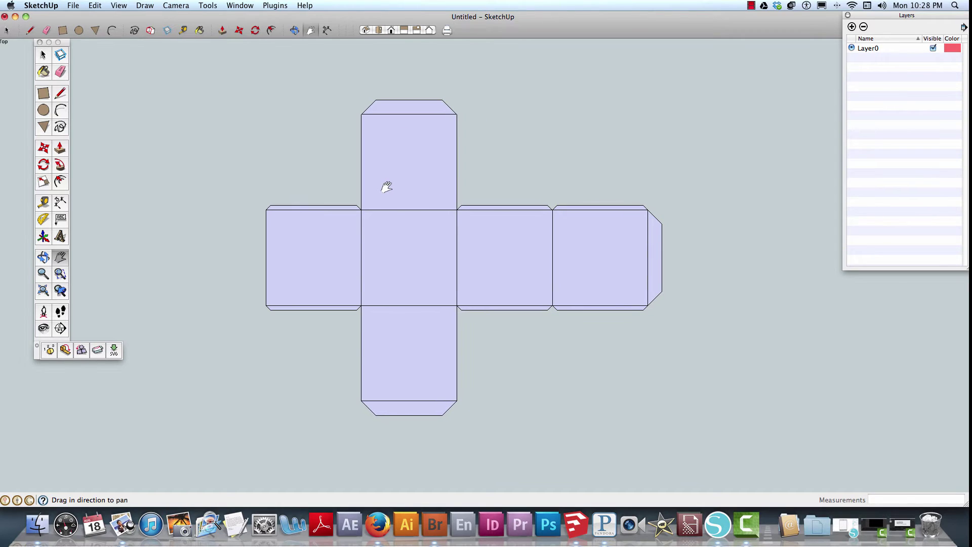
key("space")
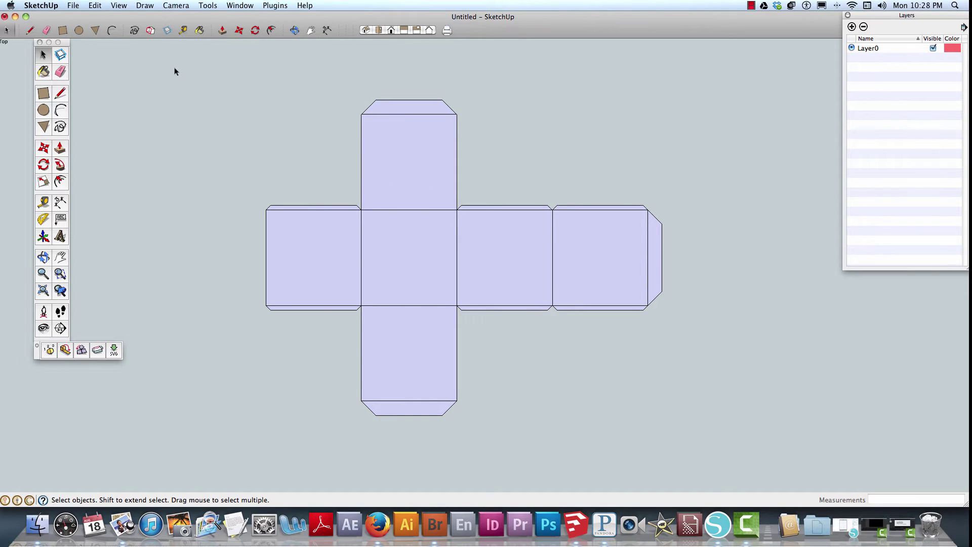
left_click_drag(175, 67, 791, 426)
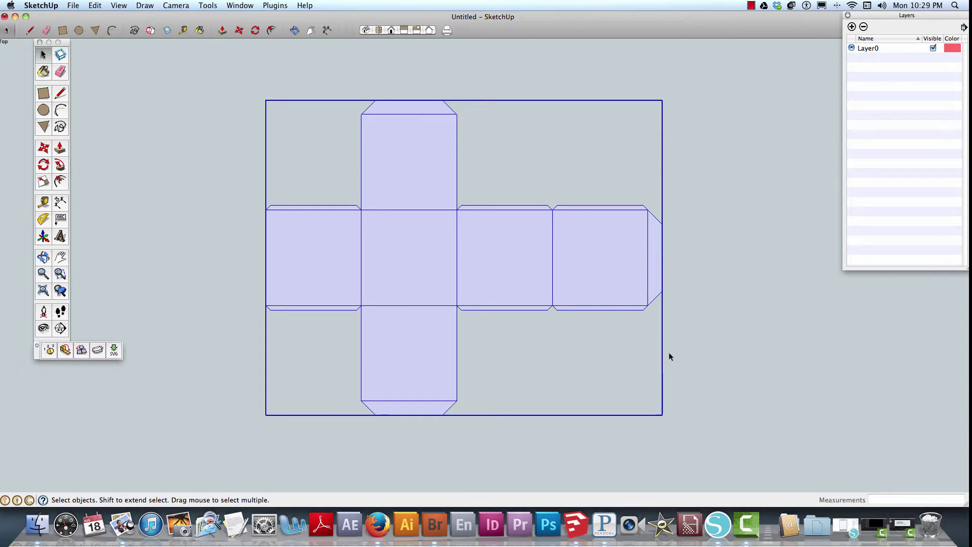
right_click(553, 261)
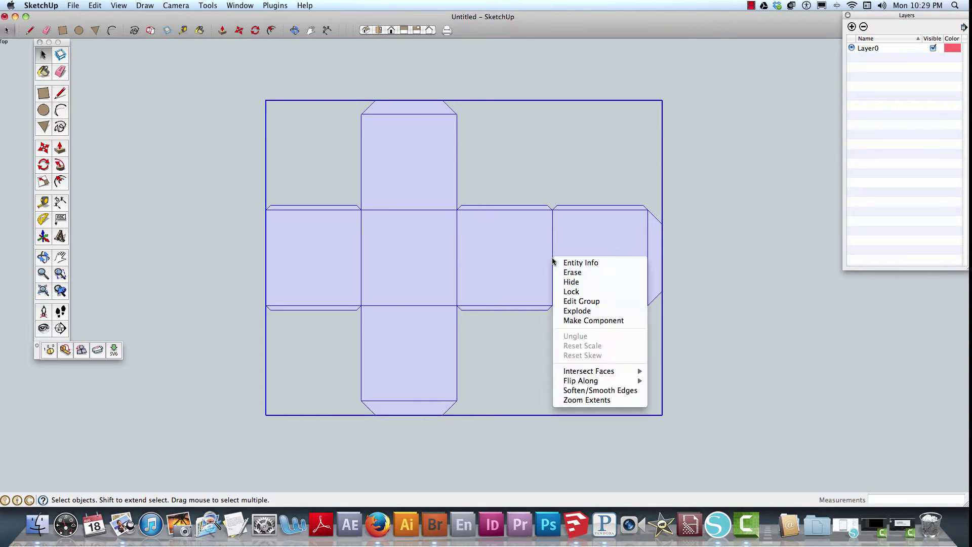
left_click(582, 312)
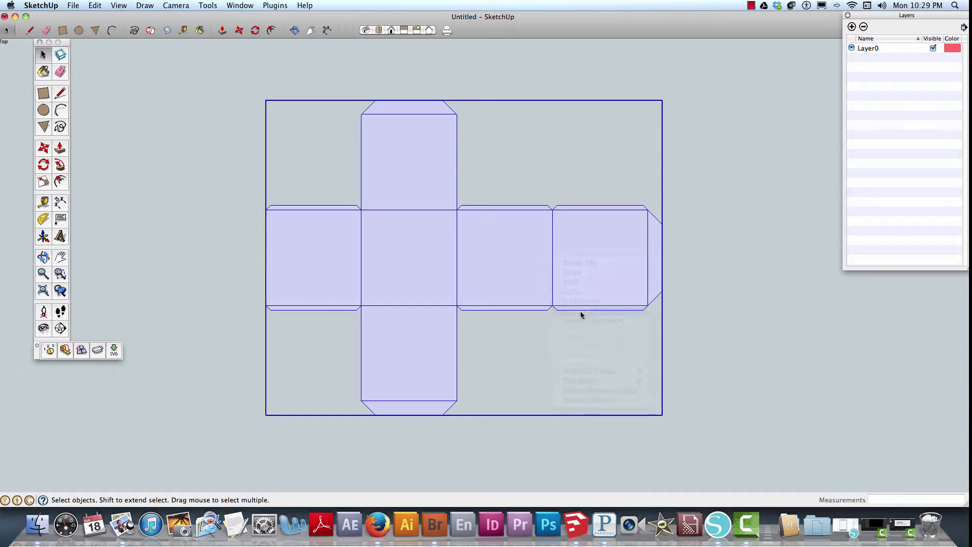
- Make all the loose faces and tabs one group and select it
right_click(442, 240)
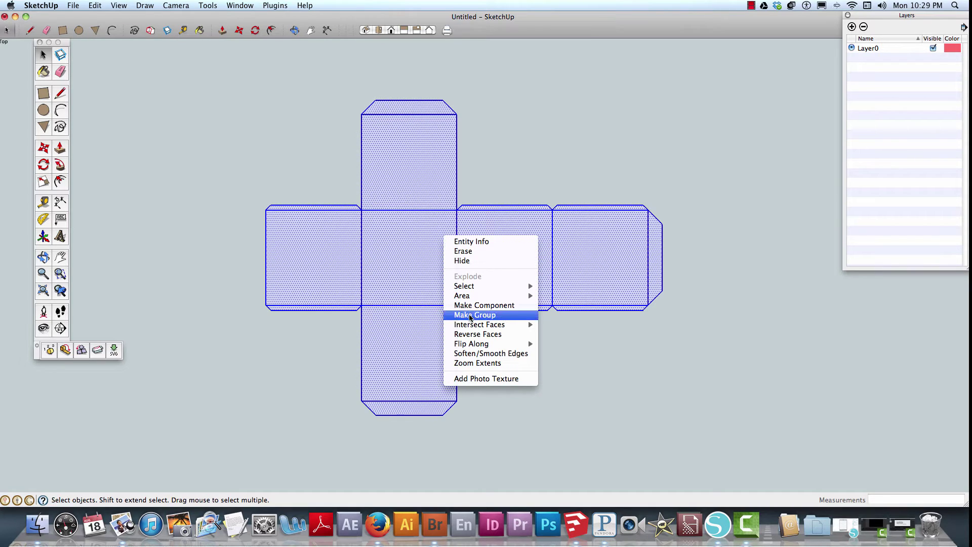
left_click(471, 316)
left_click(751, 332)
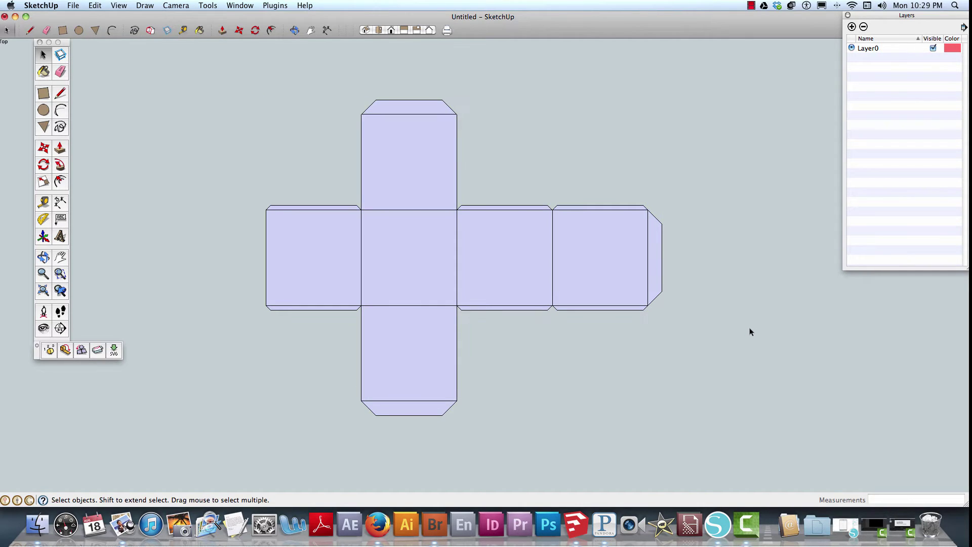
left_click(472, 217)
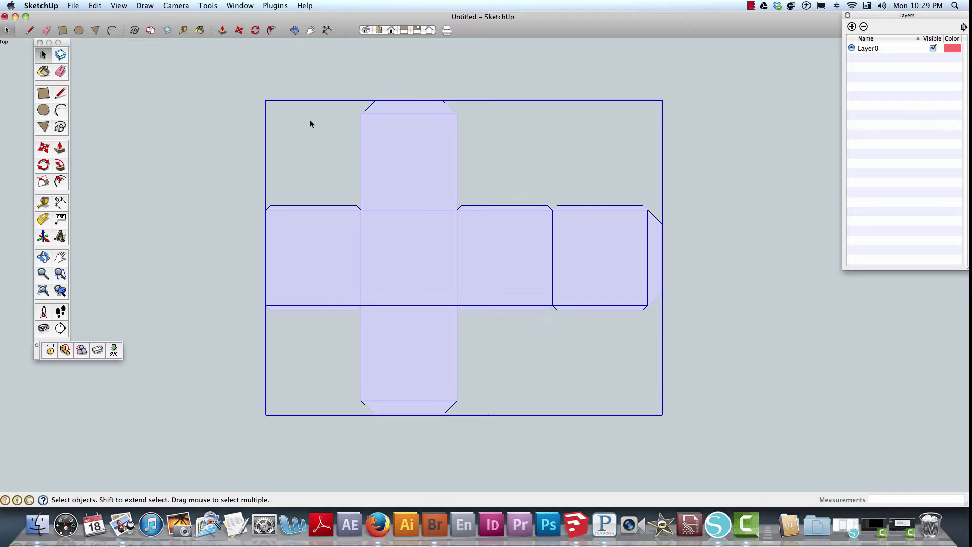
- Export the net with the SVG plugin, saving it as box-example-1.svg on the Desktop
left_click(115, 351)
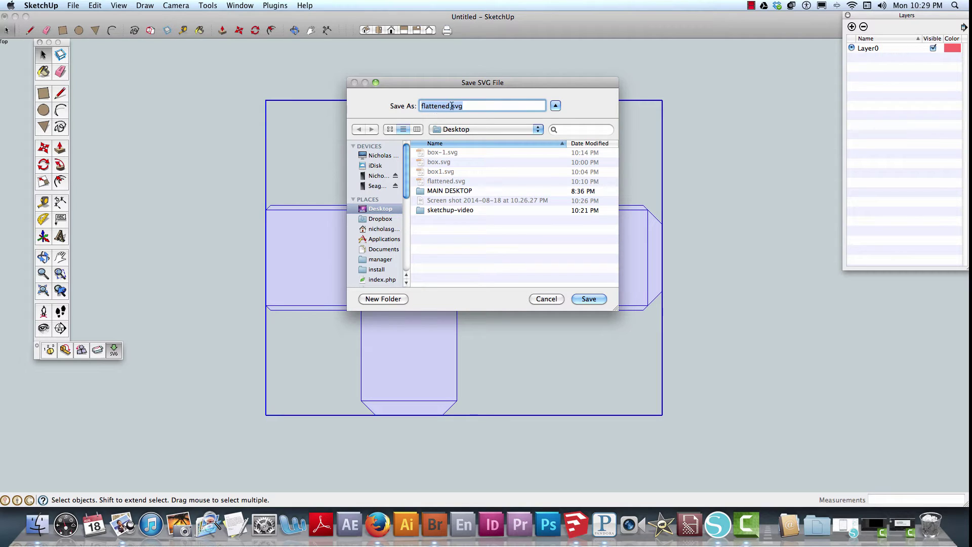
left_click(450, 106)
left_click_drag(449, 107, 428, 108)
type("blo")
key("BackSpace")
key("BackSpace")
type("ox-")
type("s")
key("BackSpace")
type("example-1")
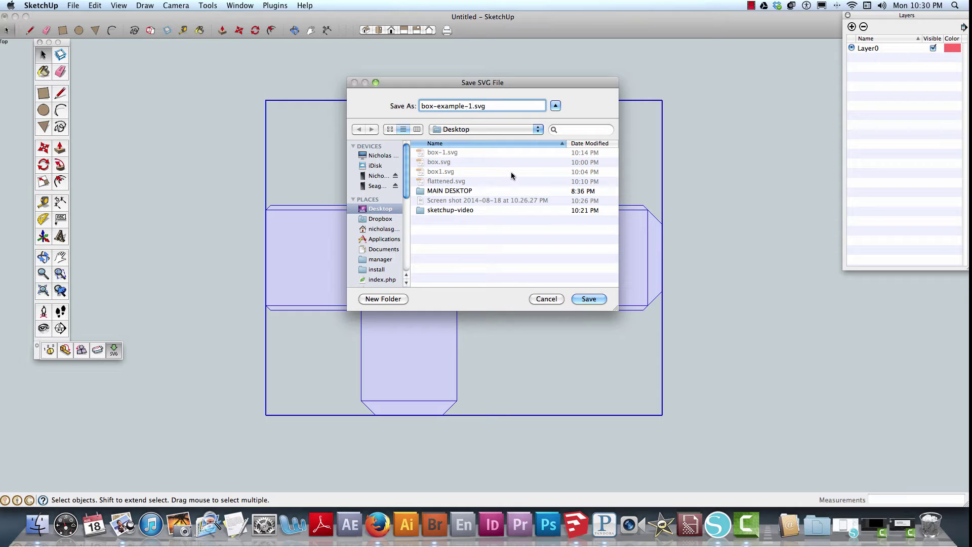
left_click(586, 301)
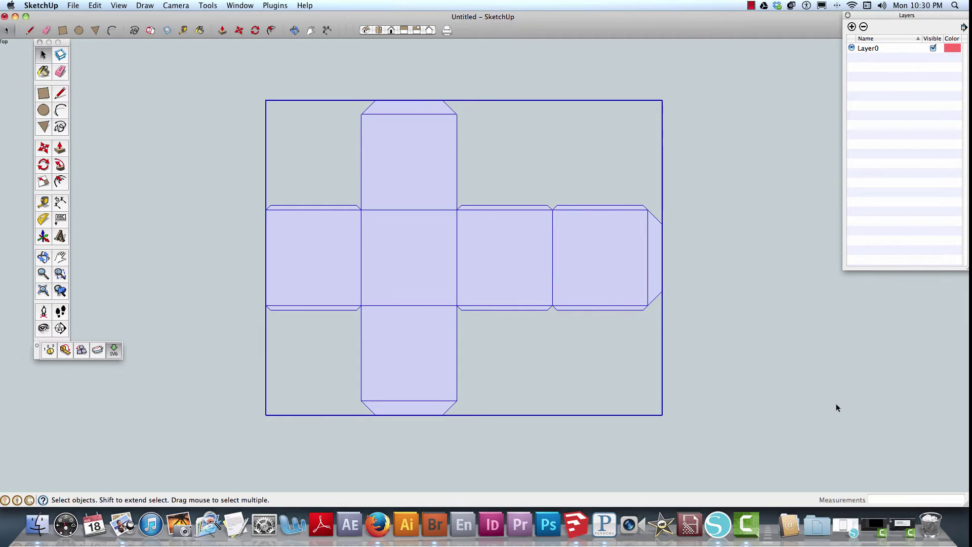
- Deselect the net, switch to Silhouette Studio's blank Untitled-2 document, and open the File menu
left_click(827, 415)
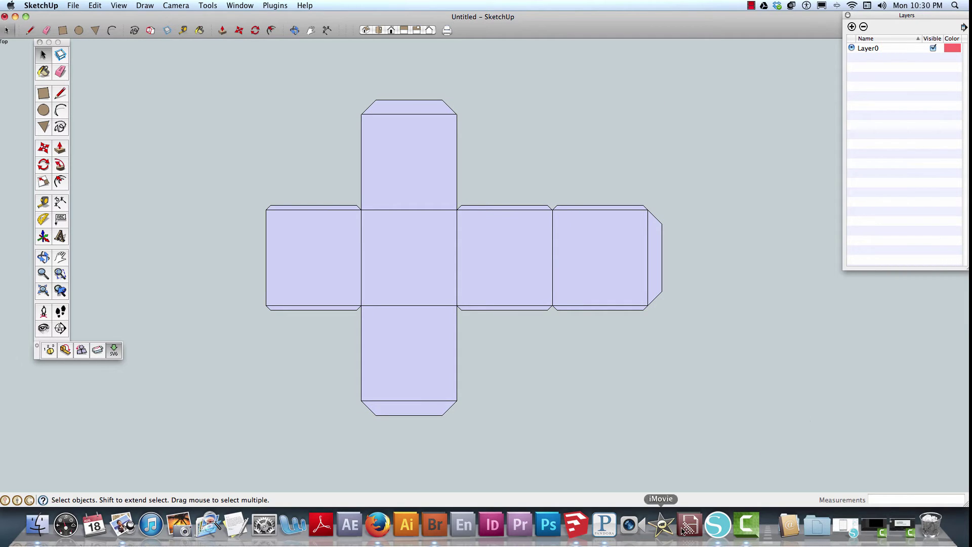
left_click(723, 530)
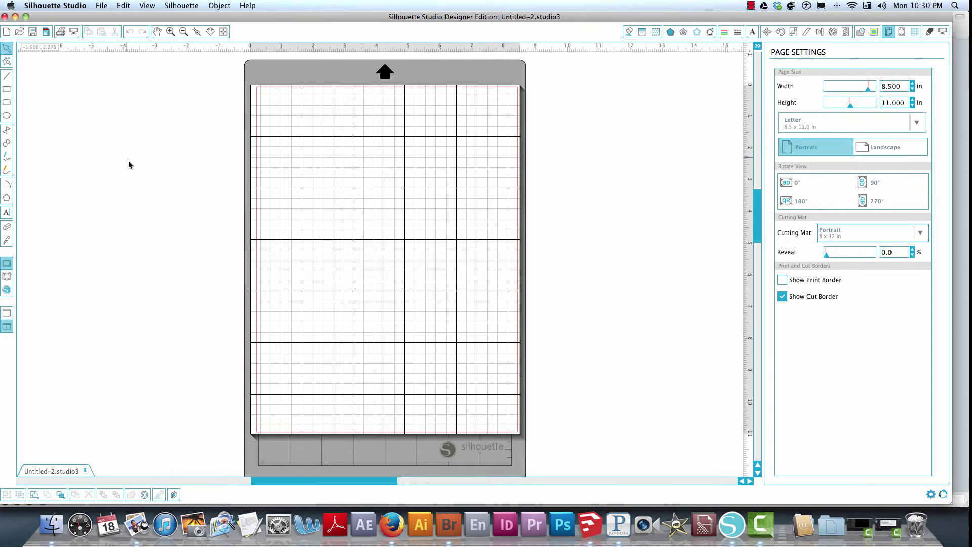
scroll(129, 161, "up", 1)
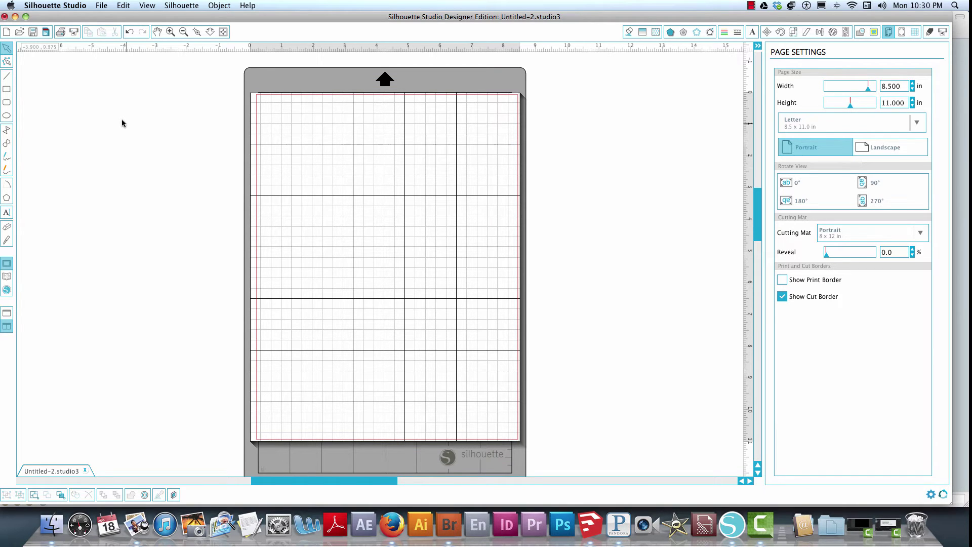
left_click(103, 5)
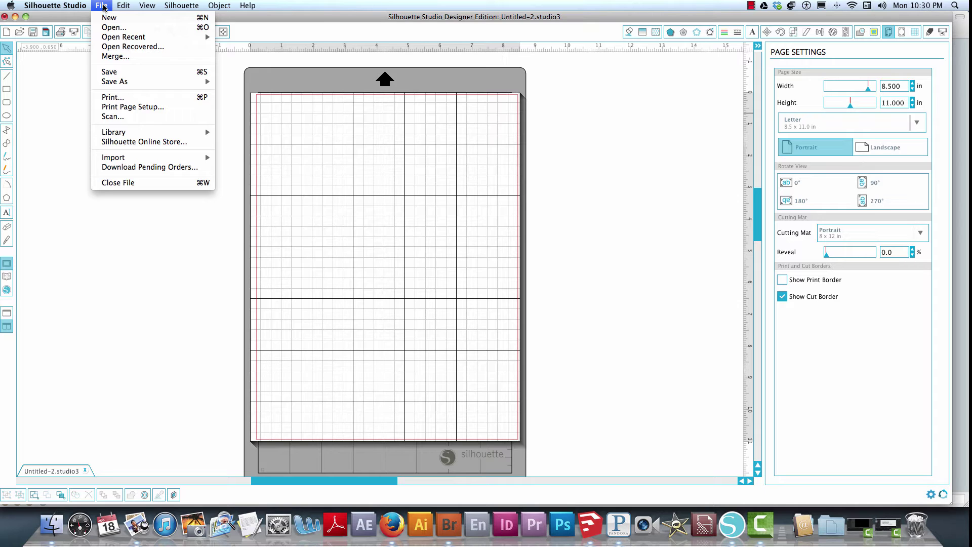
- Open box-example-1.svg from the Desktop via File > Open, then switch back to SketchUp
left_click(114, 30)
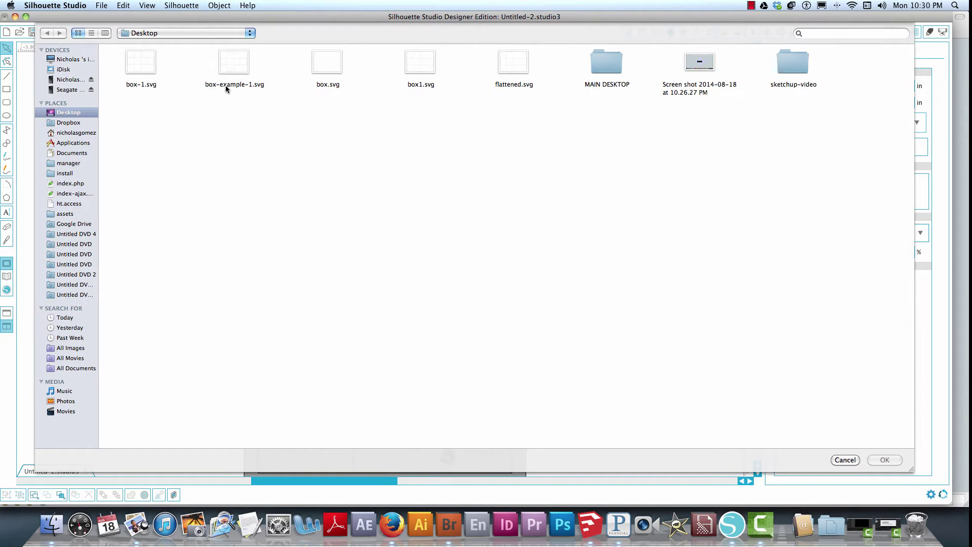
left_click(242, 70)
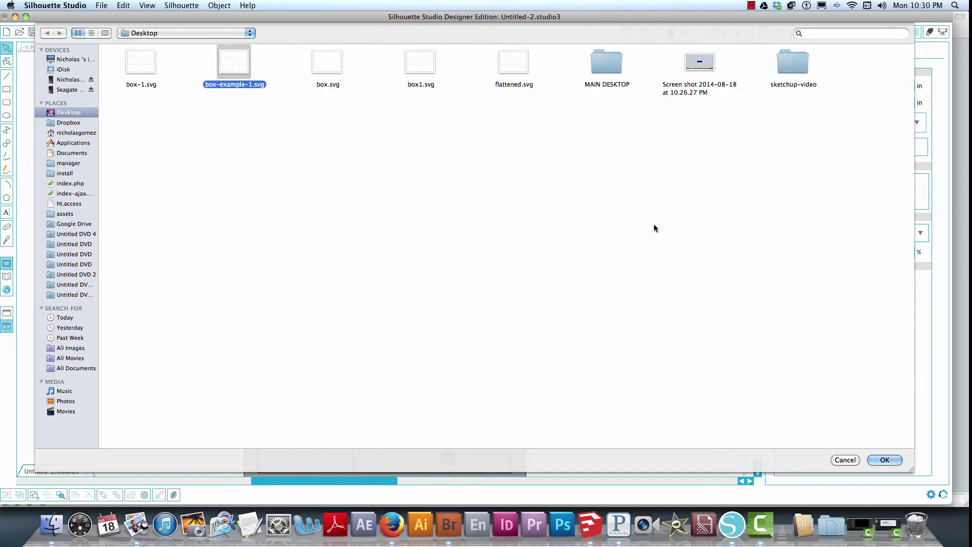
left_click(890, 463)
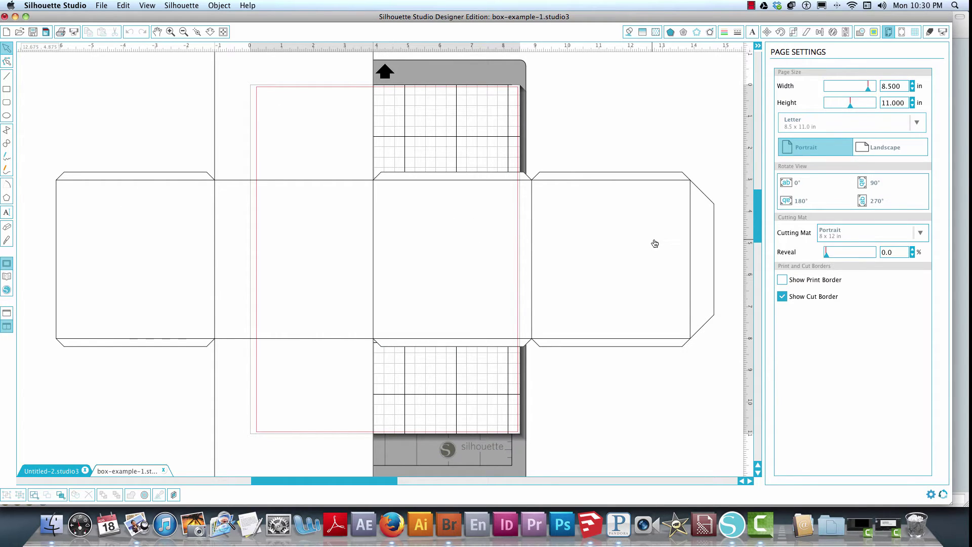
left_click(588, 526)
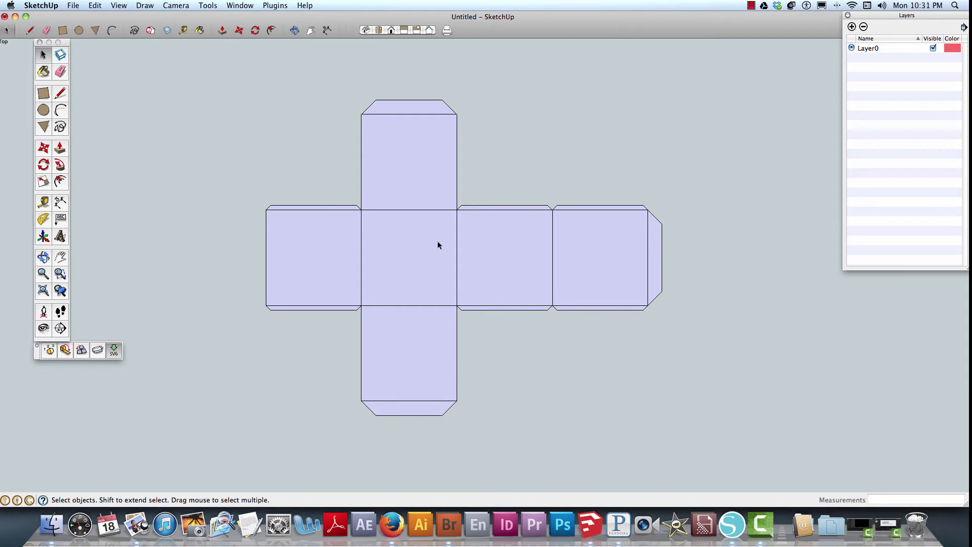
- Move the right panel's stray top flap line back onto the panel's top edge
left_click(736, 524)
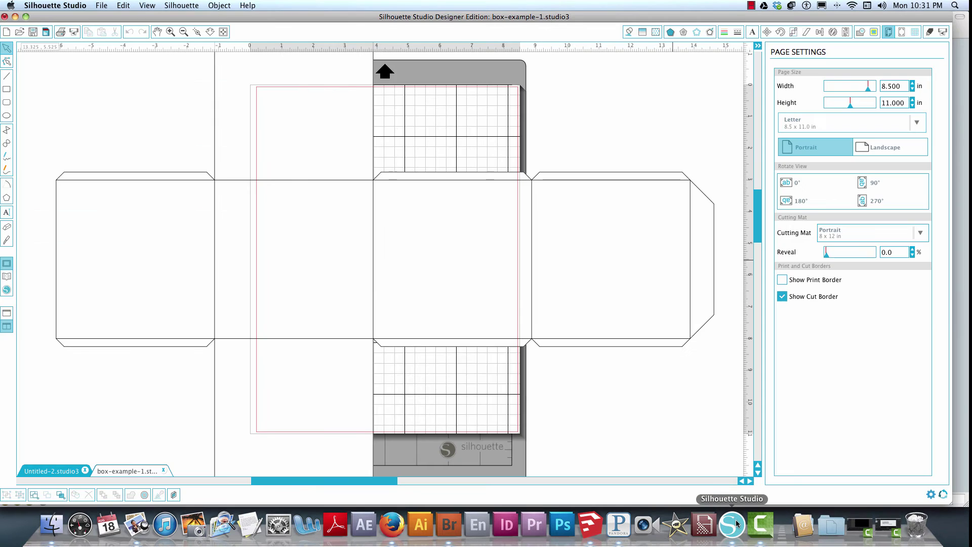
left_click(605, 206)
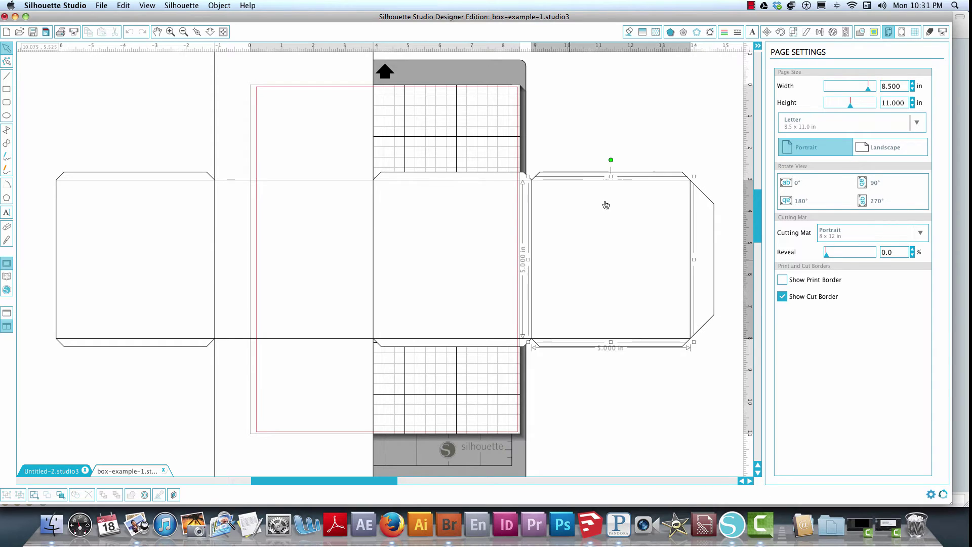
left_click(620, 157)
left_click(625, 175)
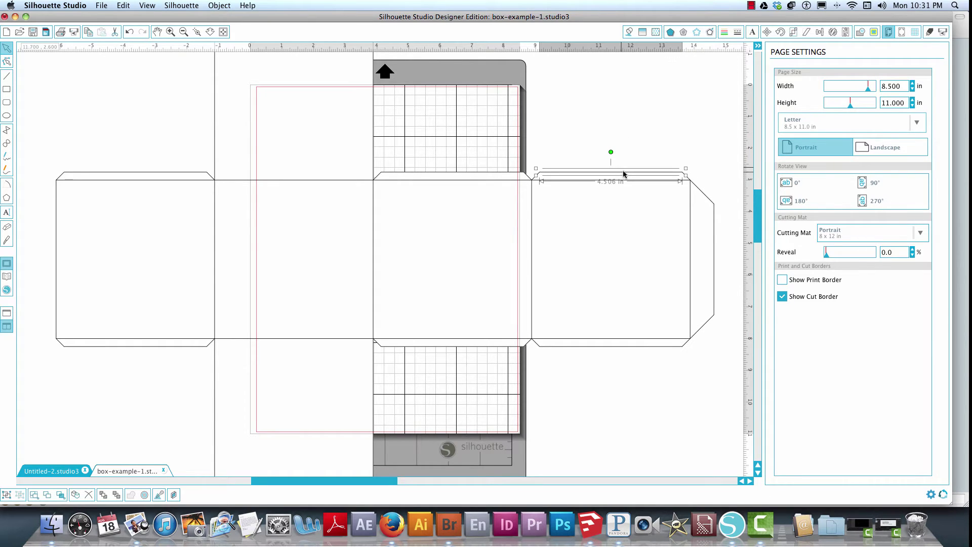
left_click_drag(625, 175, 626, 165)
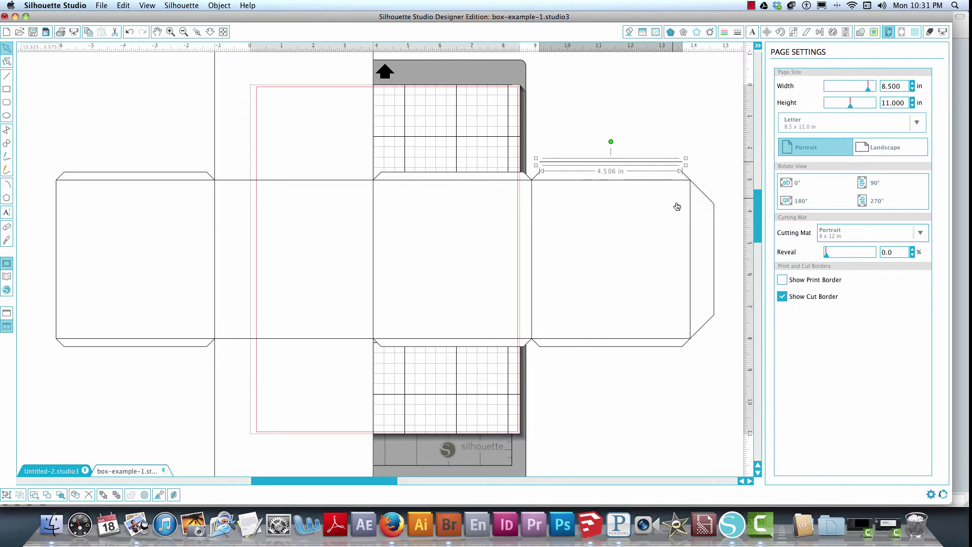
key("Down")
key("Down")
key("Down")
key("Down")
left_click(669, 92)
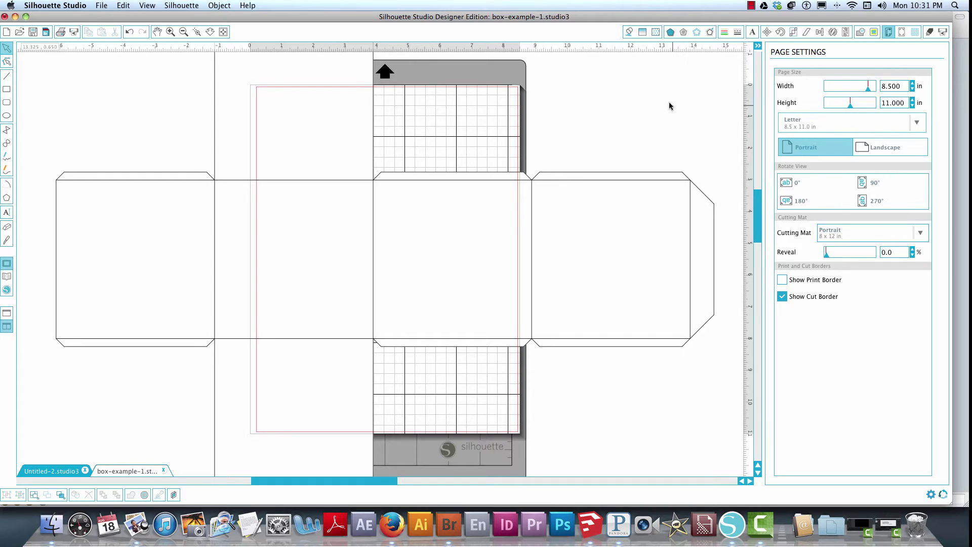
- Select all the box net outlines and group them into one shape
key("super+a")
right_click(592, 195)
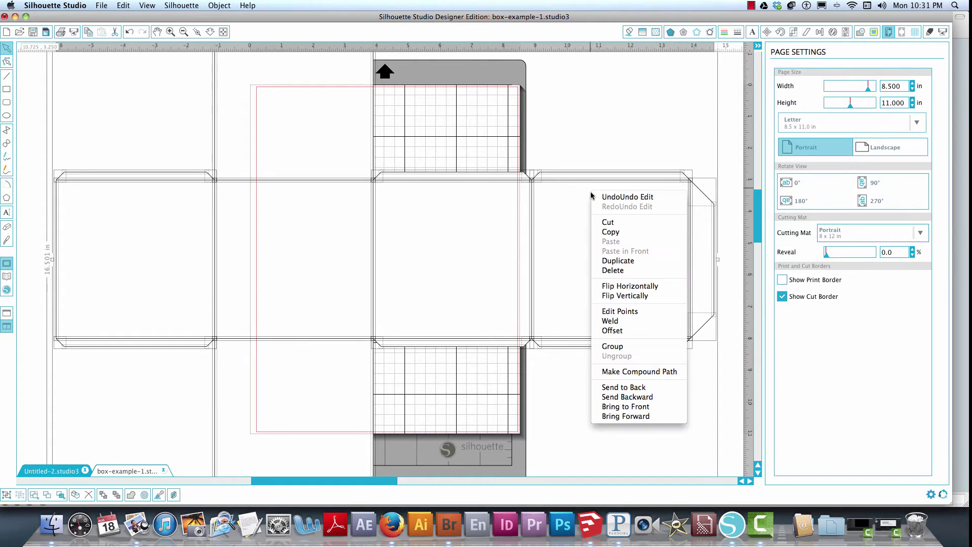
left_click(614, 346)
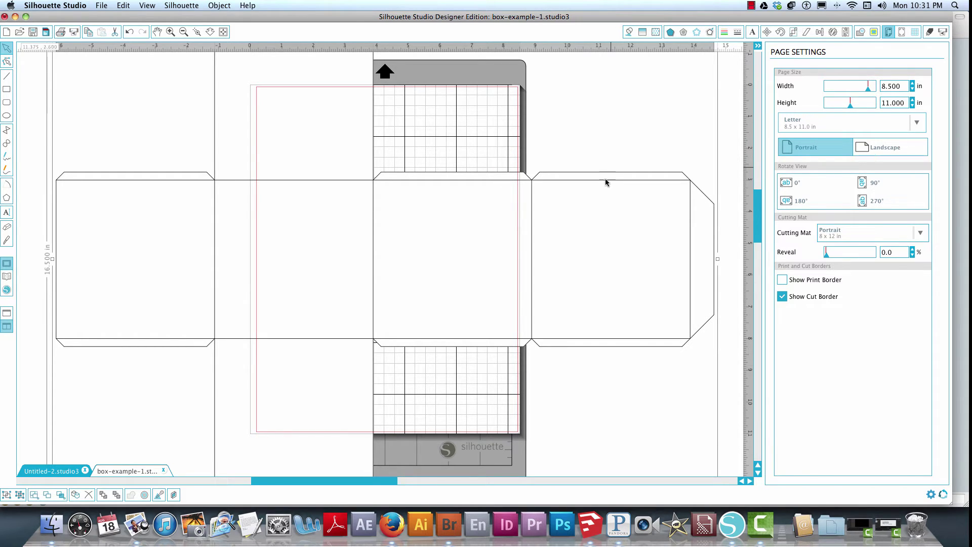
left_click(605, 156)
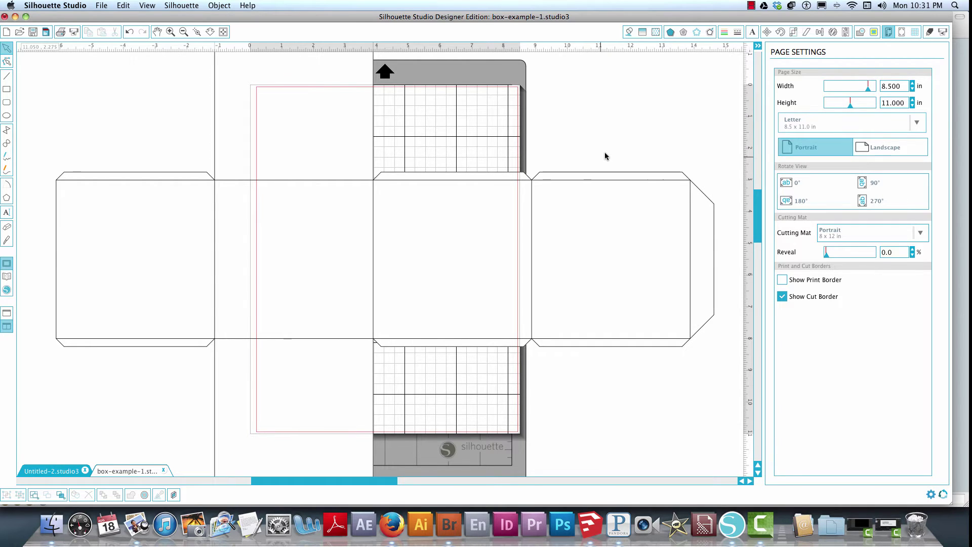
key("super+a")
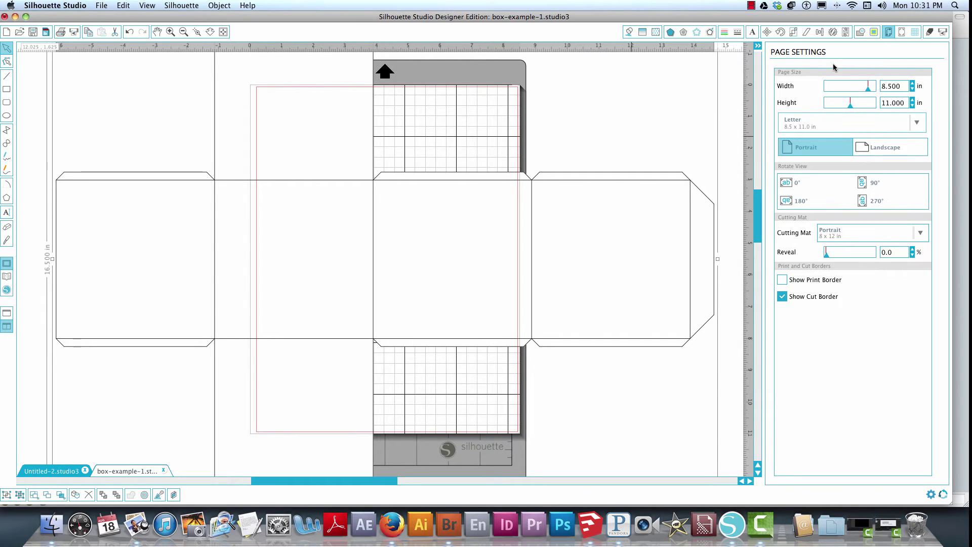
- Remove the white fill, then fill the whole grouped net yellow-green
left_click(629, 32)
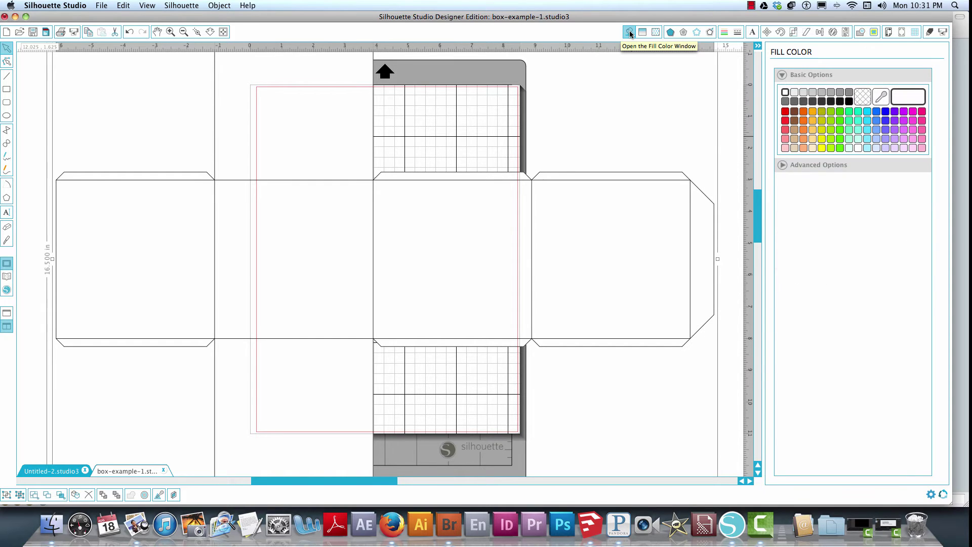
left_click(863, 97)
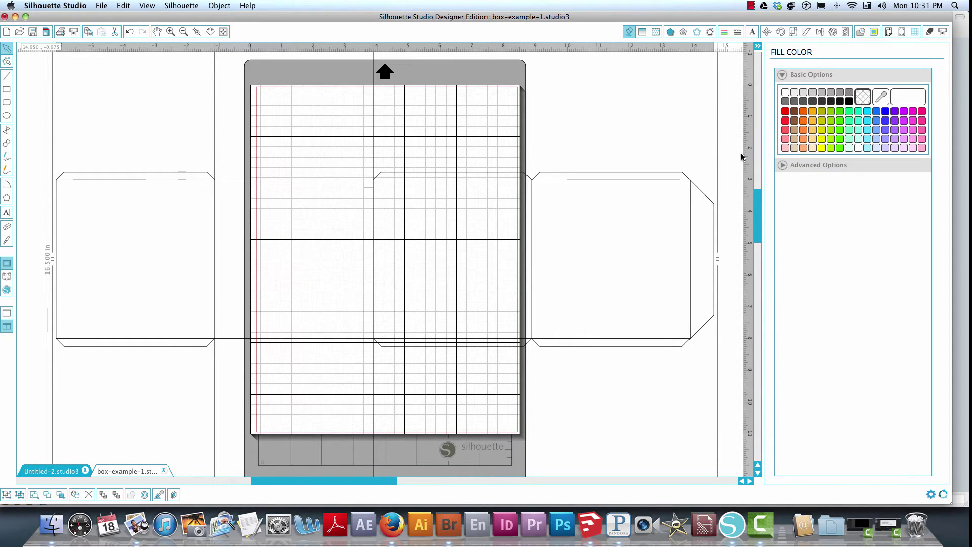
left_click(629, 218)
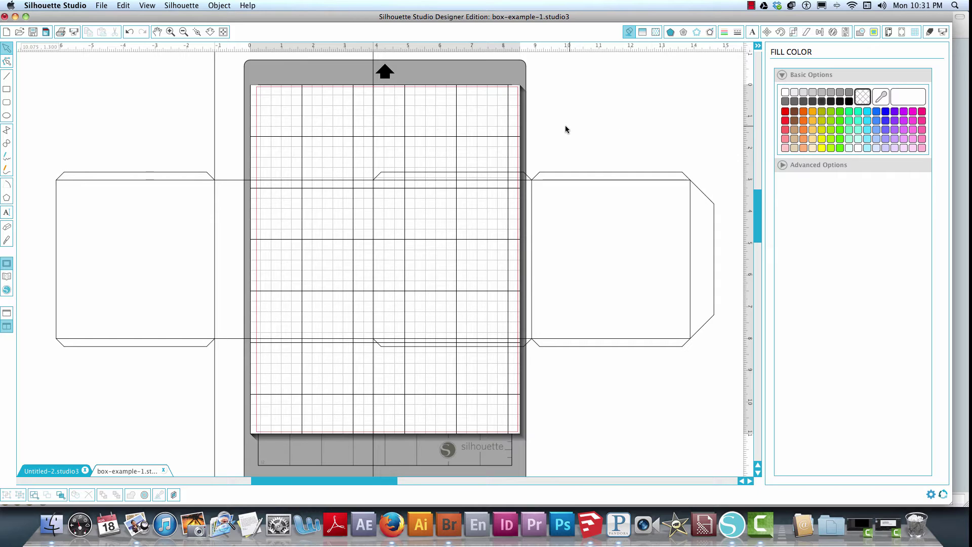
key("super+a")
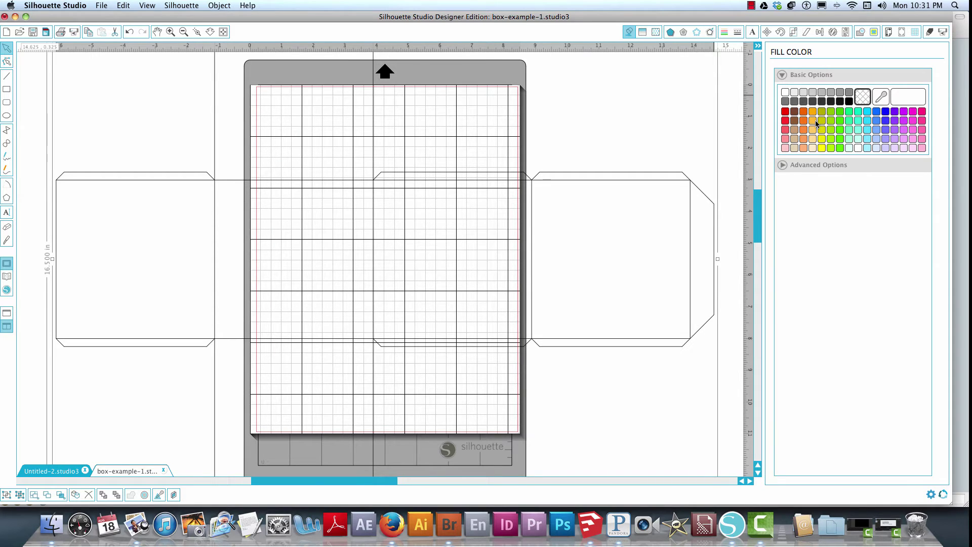
left_click(831, 112)
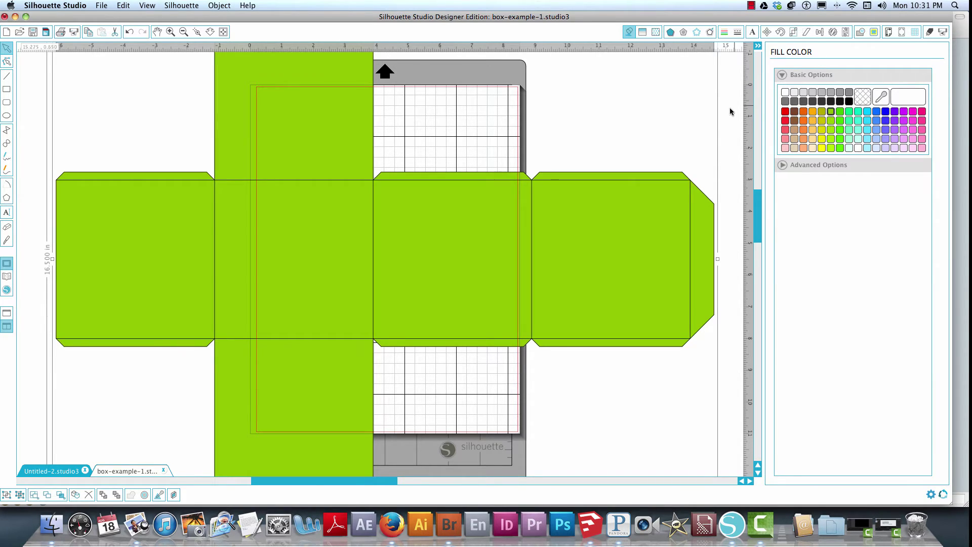
scroll(644, 137, "down", 1)
scroll(644, 138, "down", 1)
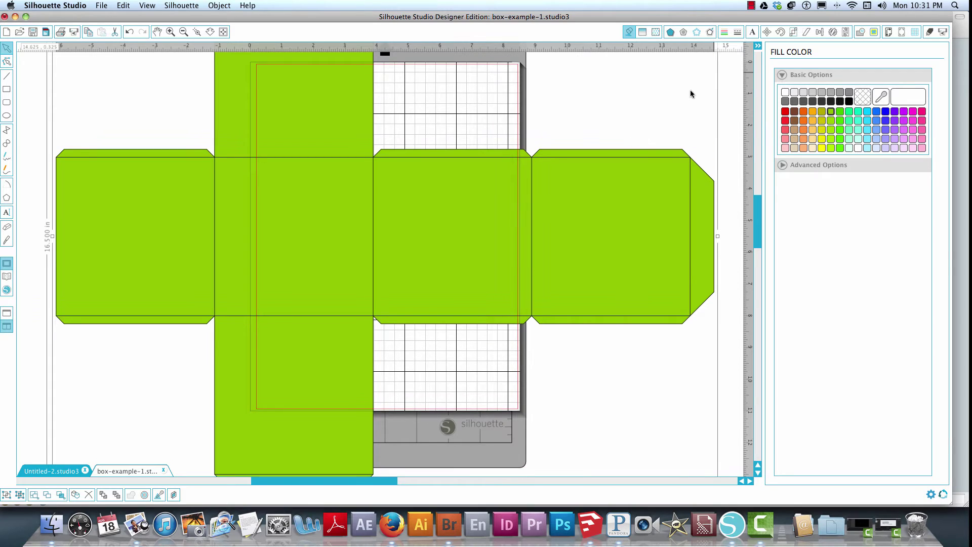
left_click(794, 33)
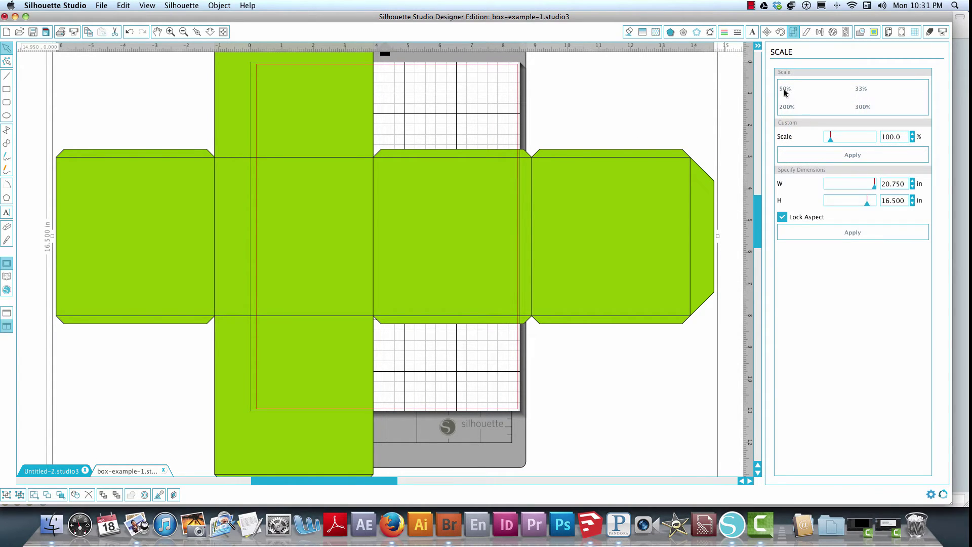
- Scale the net to 50% and rotate it 90° upright to fit the mat, then switch to SketchUp
left_click(786, 90)
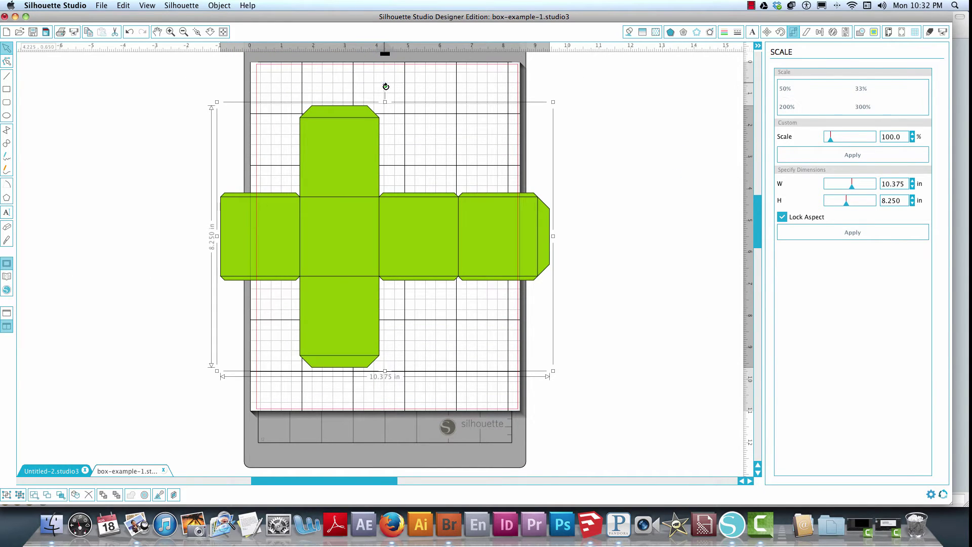
left_click_drag(386, 87, 476, 238)
scroll(568, 223, "down", 1)
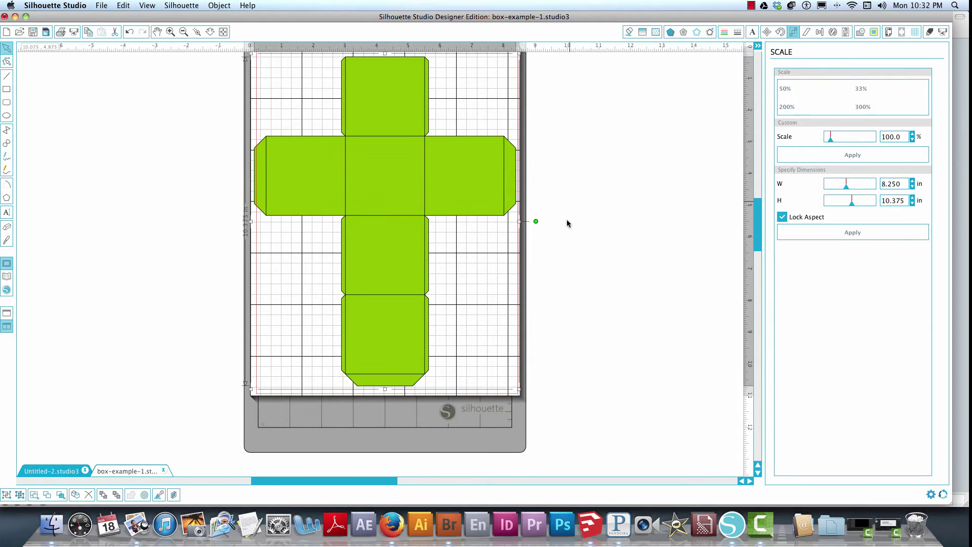
scroll(568, 222, "up", 2)
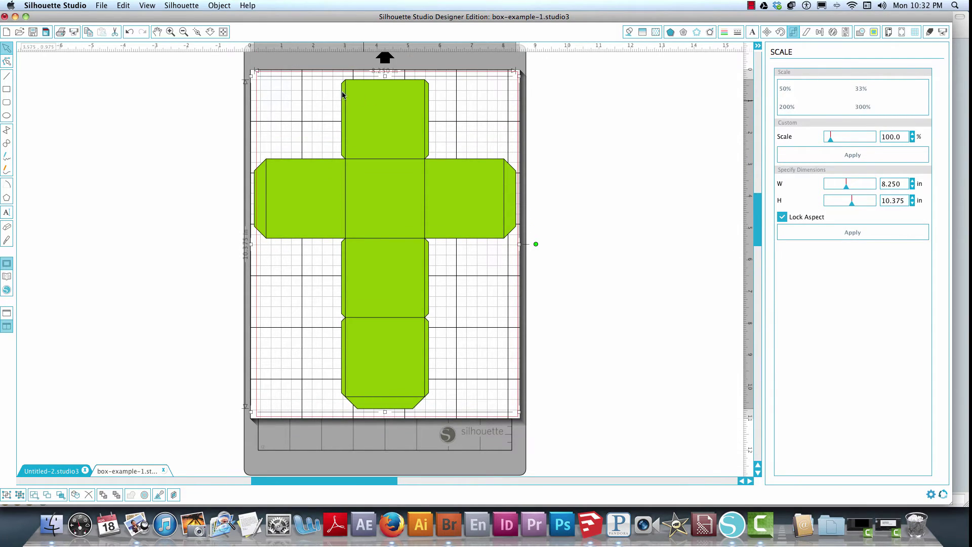
left_click(628, 202)
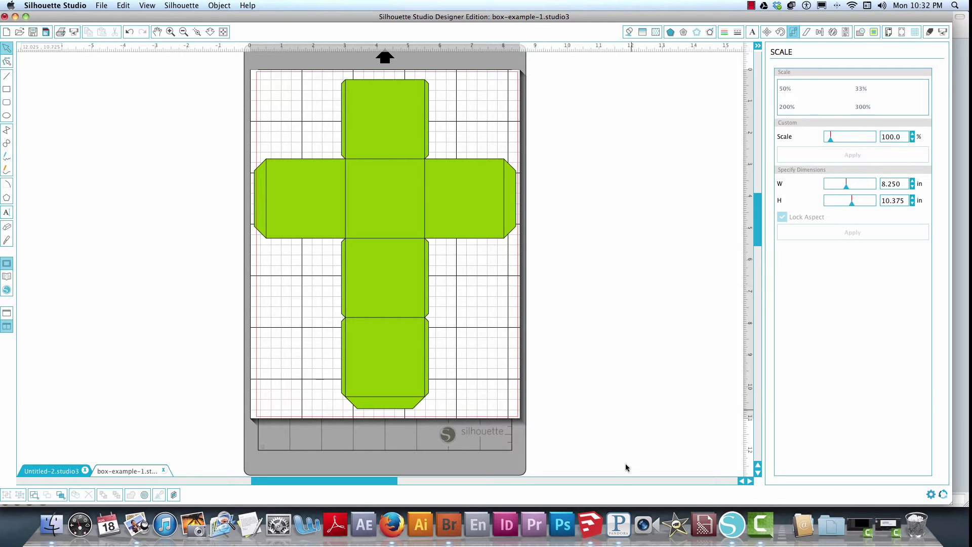
left_click(590, 524)
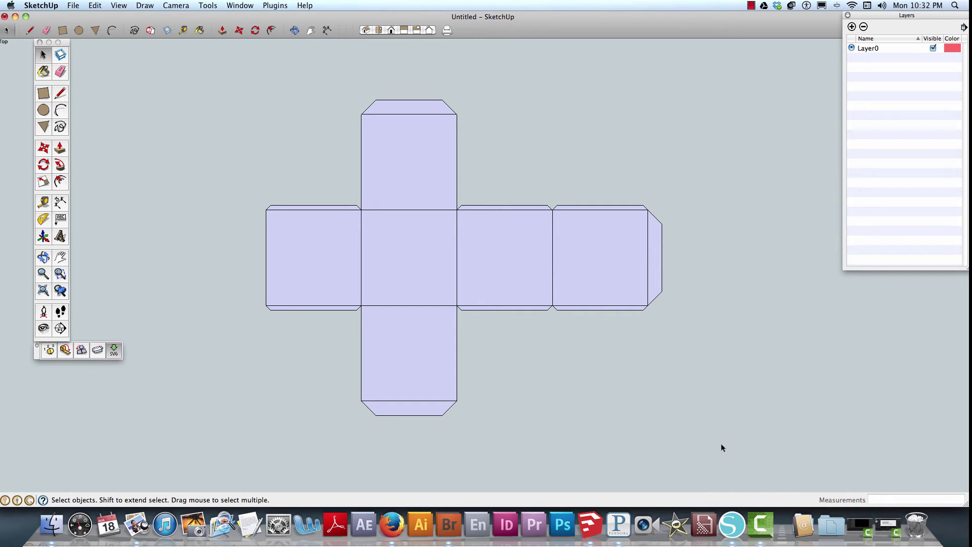
- Switch back to Silhouette Studio showing the upright 8.250 × 10.375 in green net
left_click(734, 529)
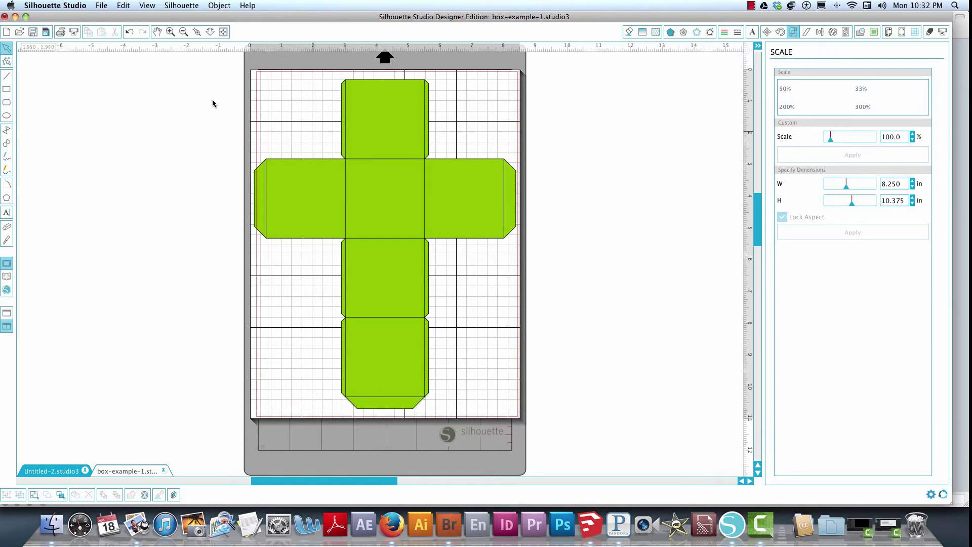
- Choose File > Open to list the Desktop SVGs, including box-example-1.svg and flattened.svg
left_click(104, 6)
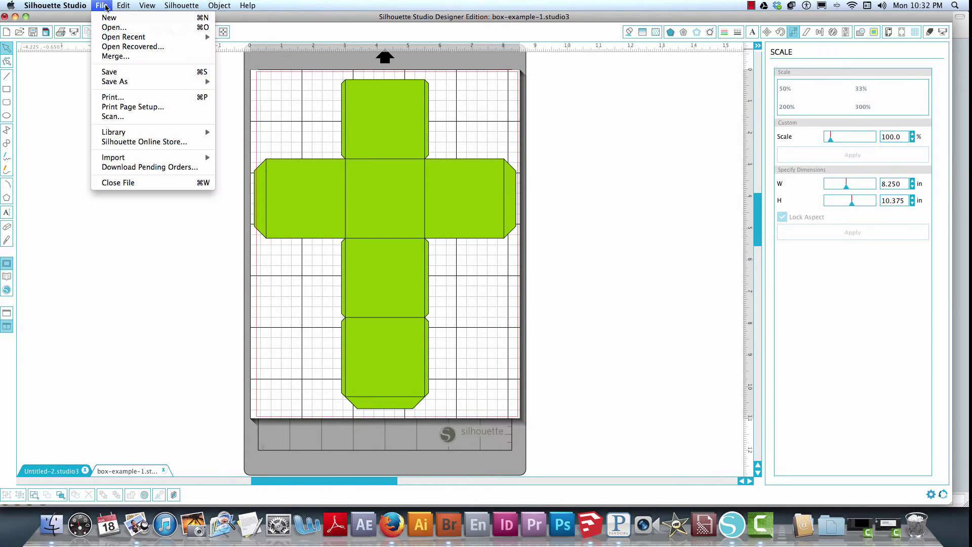
left_click(109, 28)
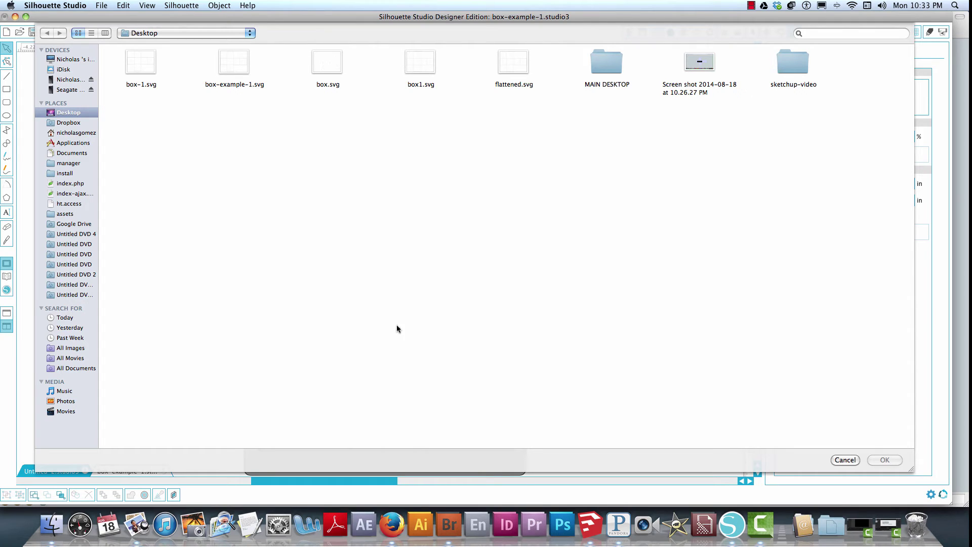
- Select the entire cube net in SketchUp with Cmd+A, then return to Silhouette Studio
left_click(592, 526)
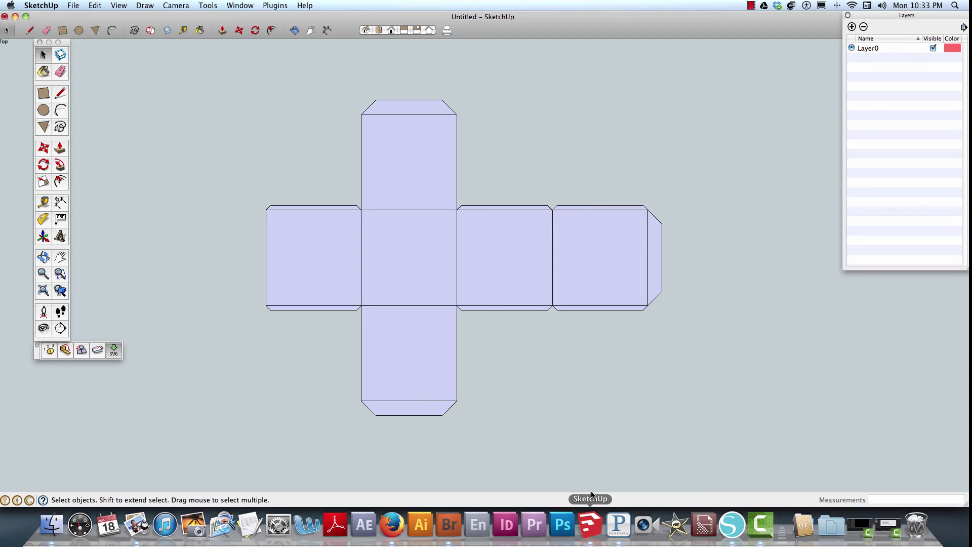
left_click_drag(234, 102, 808, 445)
left_click(602, 261)
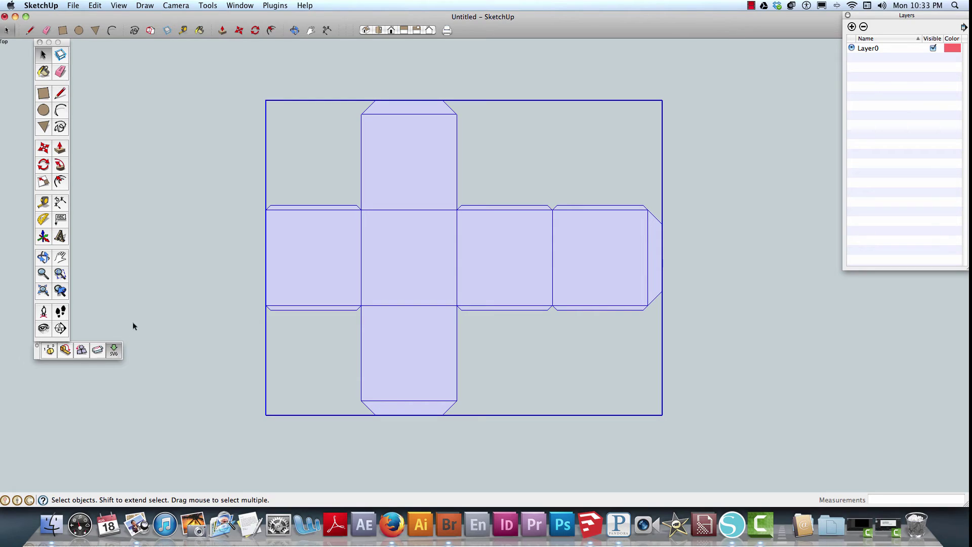
left_click(162, 254)
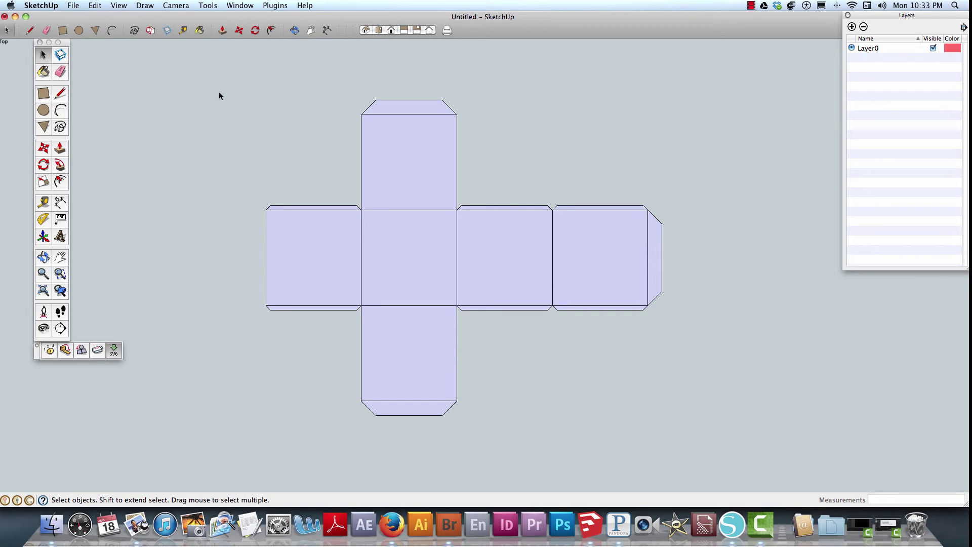
key("super+a")
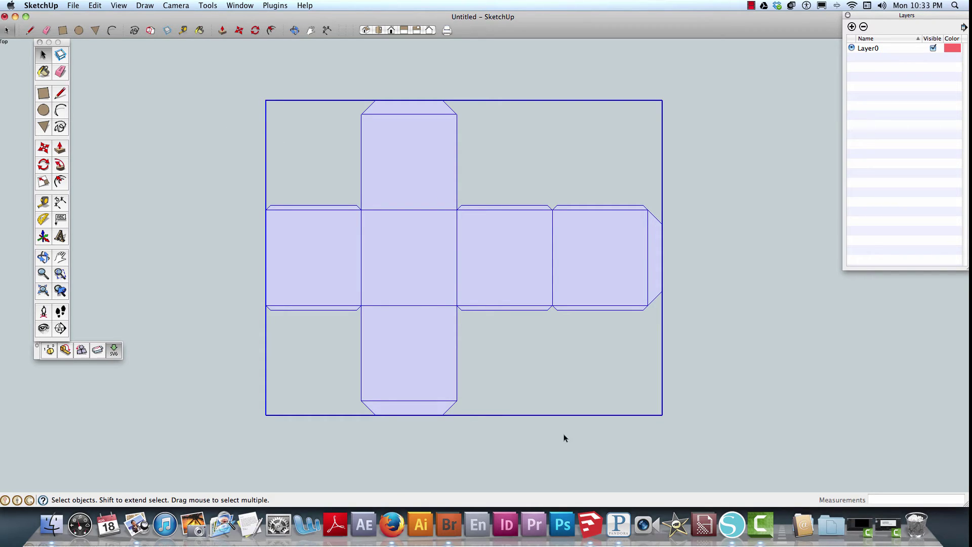
left_click(730, 527)
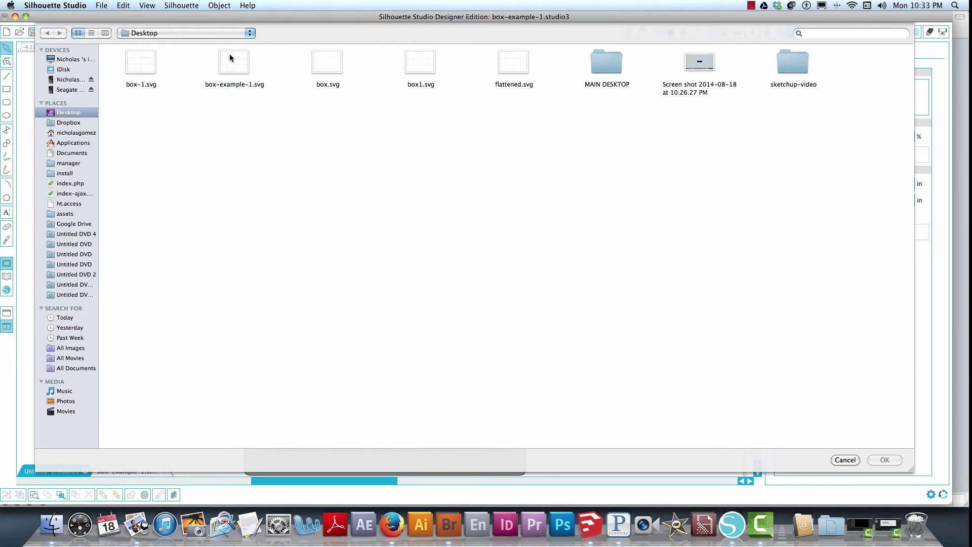
- Close the Open dialog without opening a file and bring SketchUp's lavender cube net forward
left_click(845, 460)
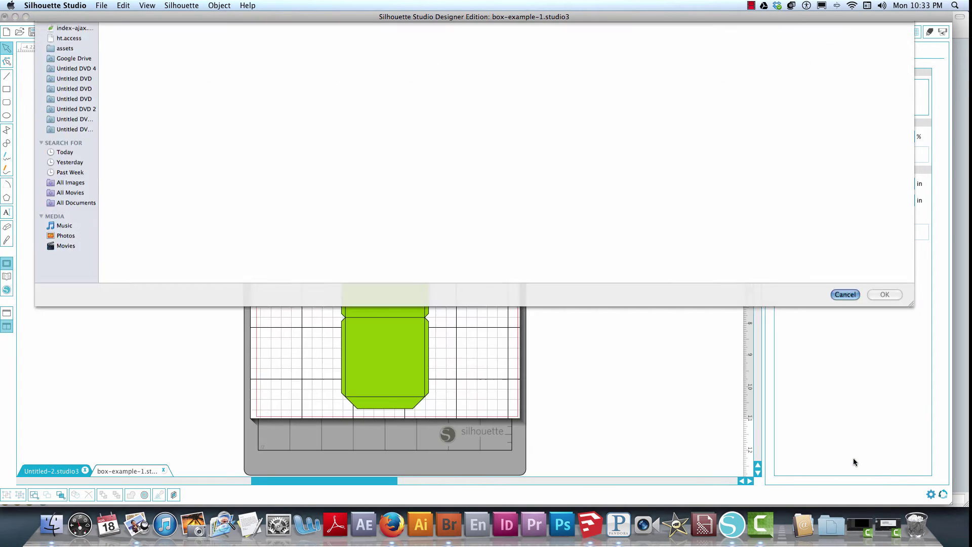
scroll(670, 313, "up", 2)
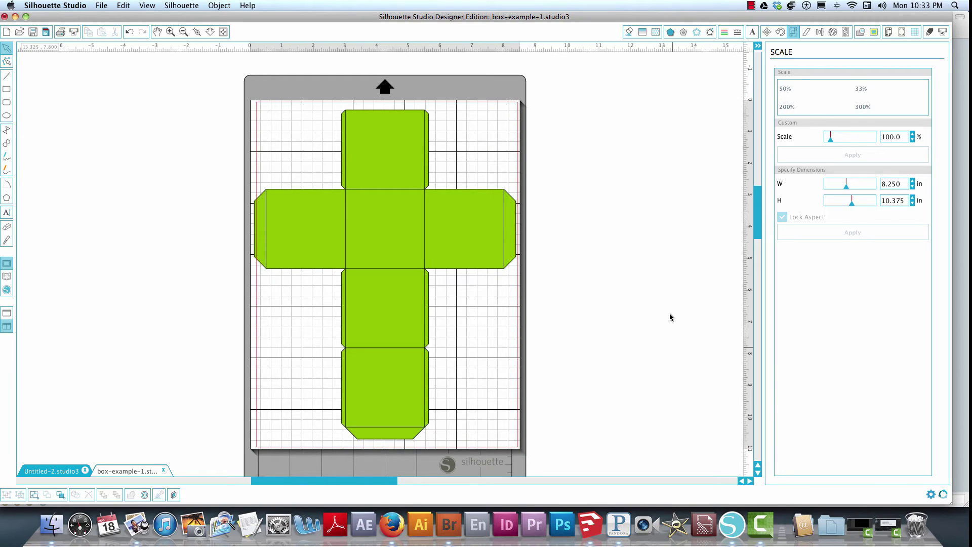
scroll(669, 318, "down", 1)
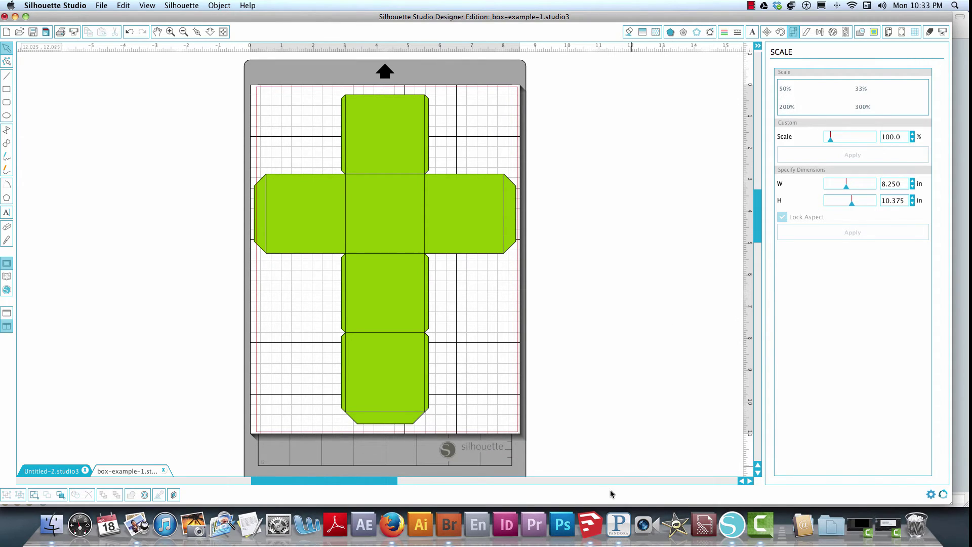
left_click(592, 523)
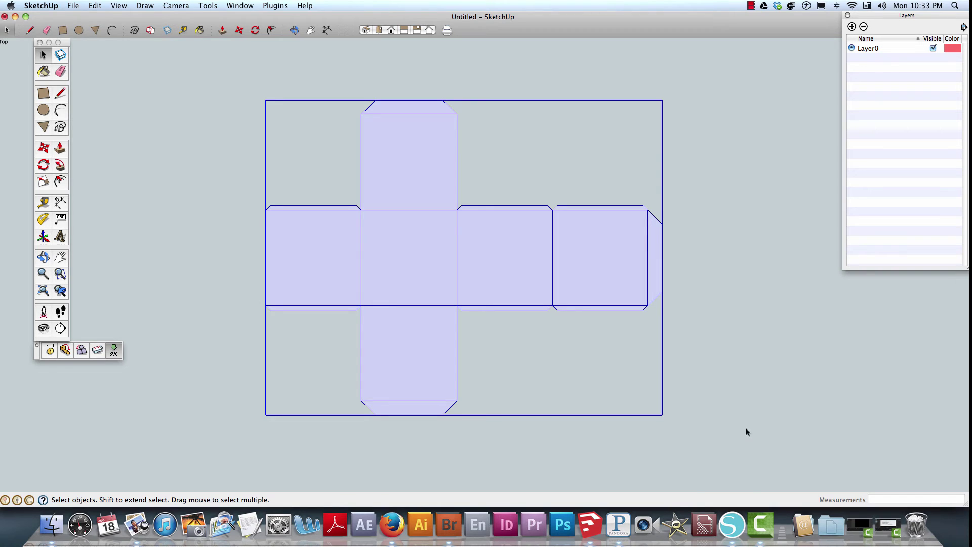
- Bring the Silhouette Studio window fully to the front, showing the black-outlined box net
left_click(729, 527)
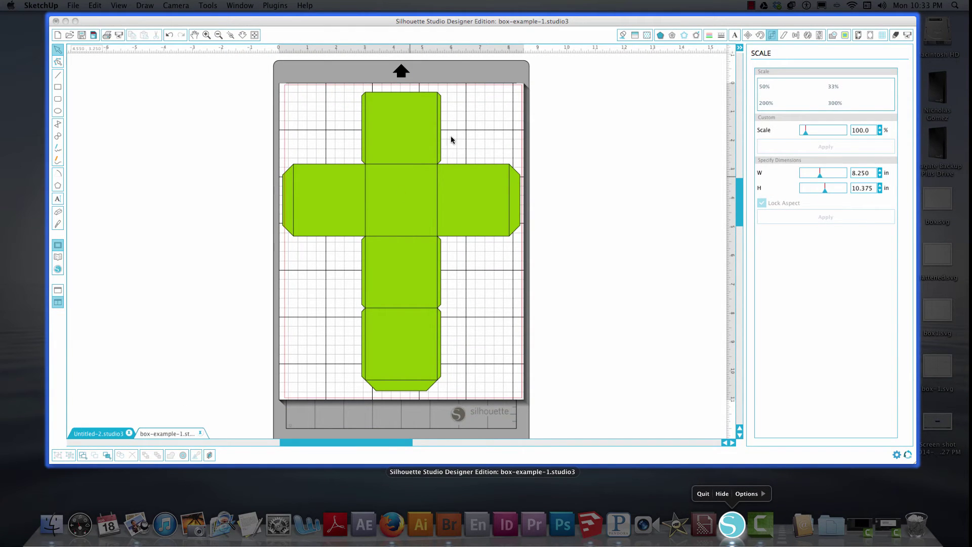
left_click(589, 182)
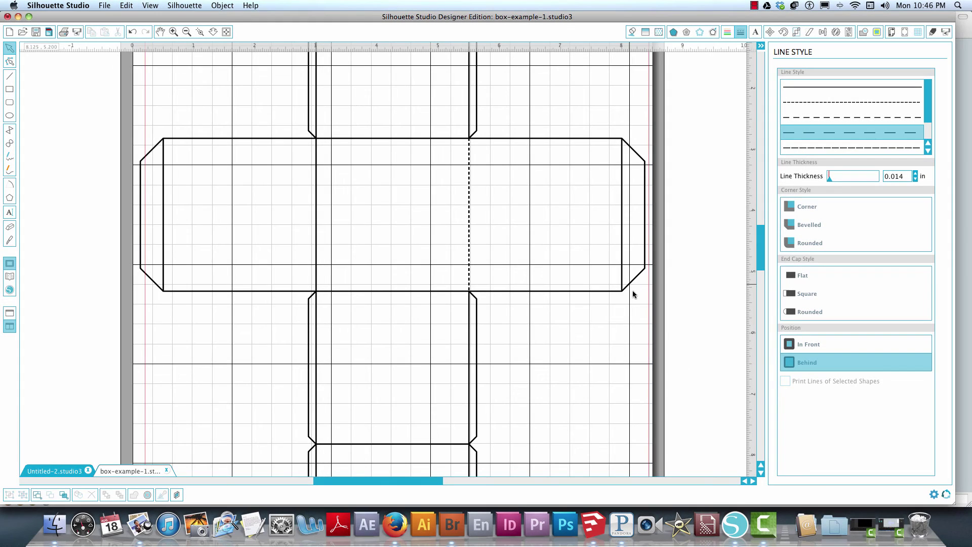
- Try fine dotted and medium-dash styles on the fold left of the centre face, then undo
scroll(633, 293, "down", 5)
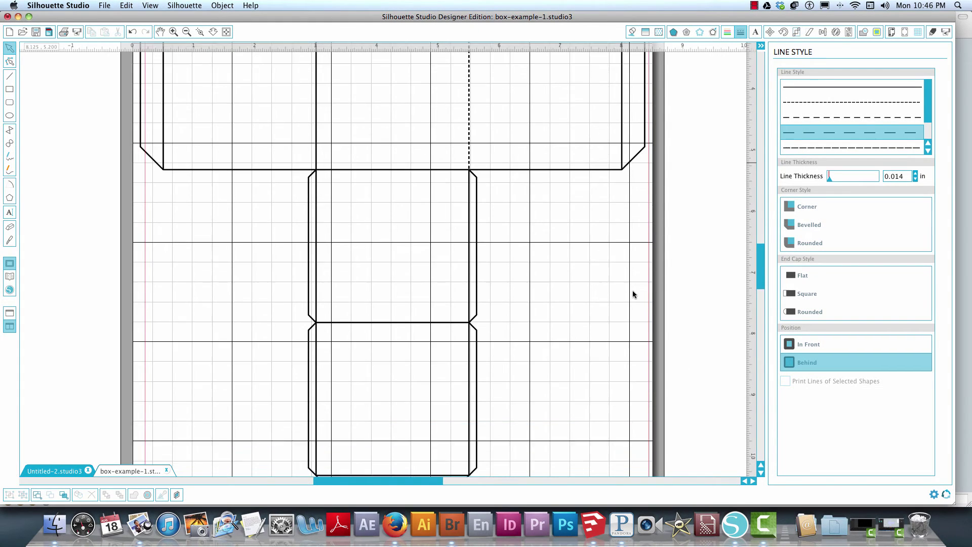
scroll(633, 294, "down", 1)
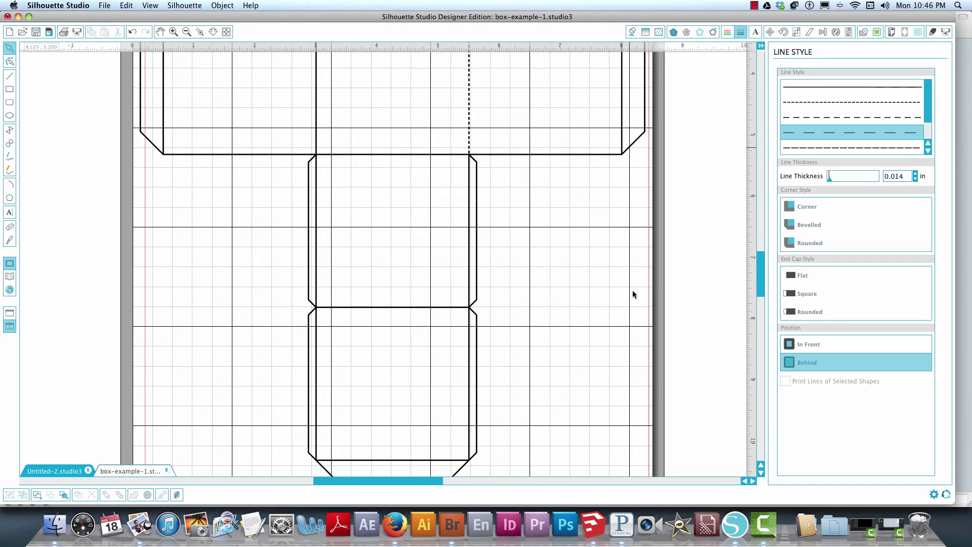
scroll(633, 293, "up", 2)
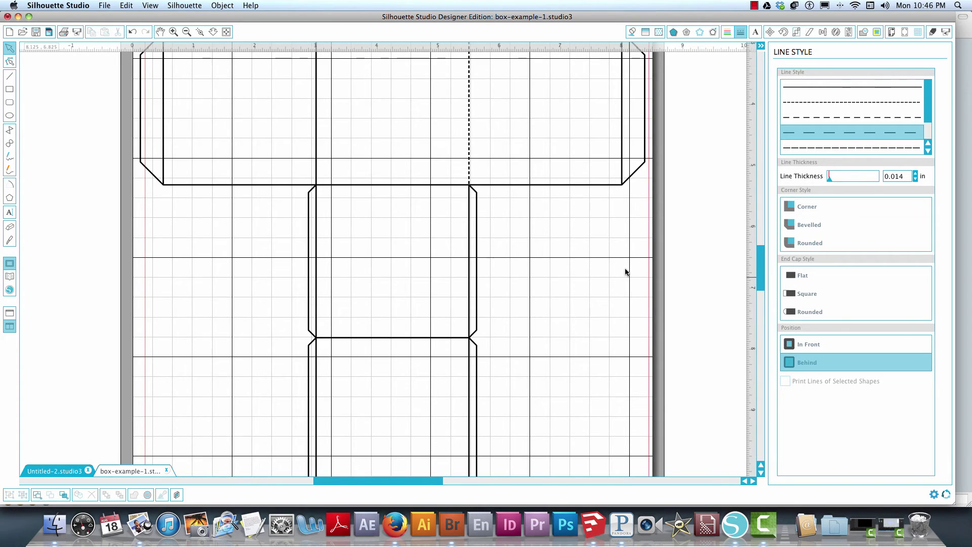
scroll(625, 272, "up", 3)
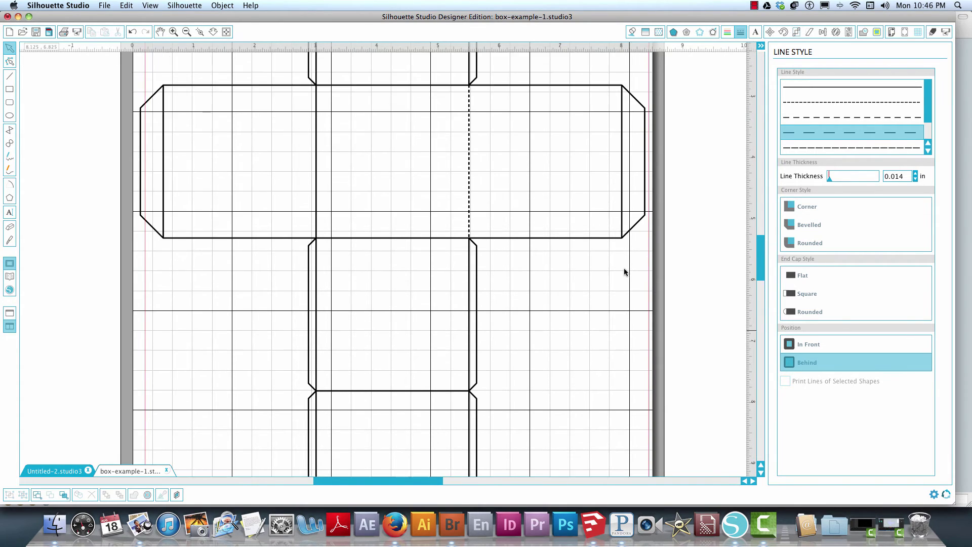
scroll(402, 189, "down", 1)
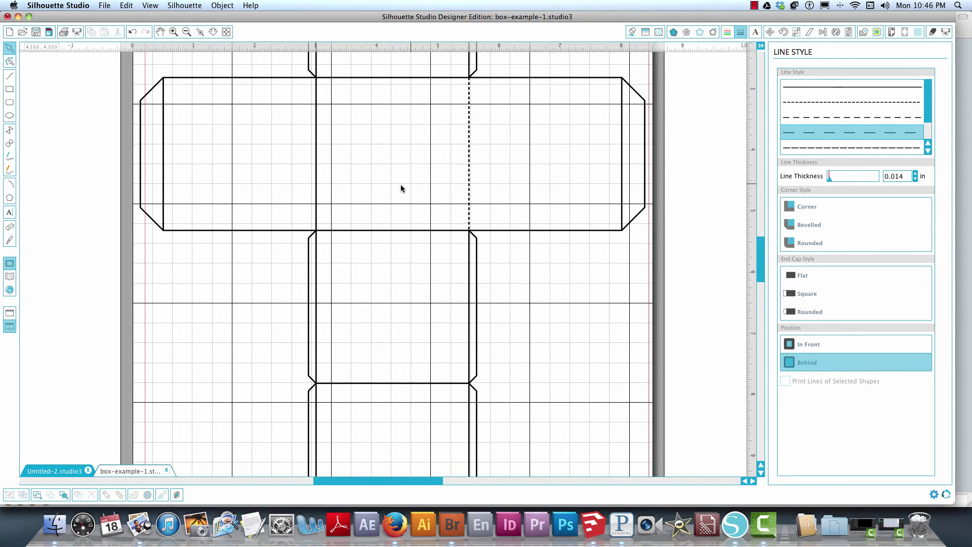
scroll(402, 189, "down", 1)
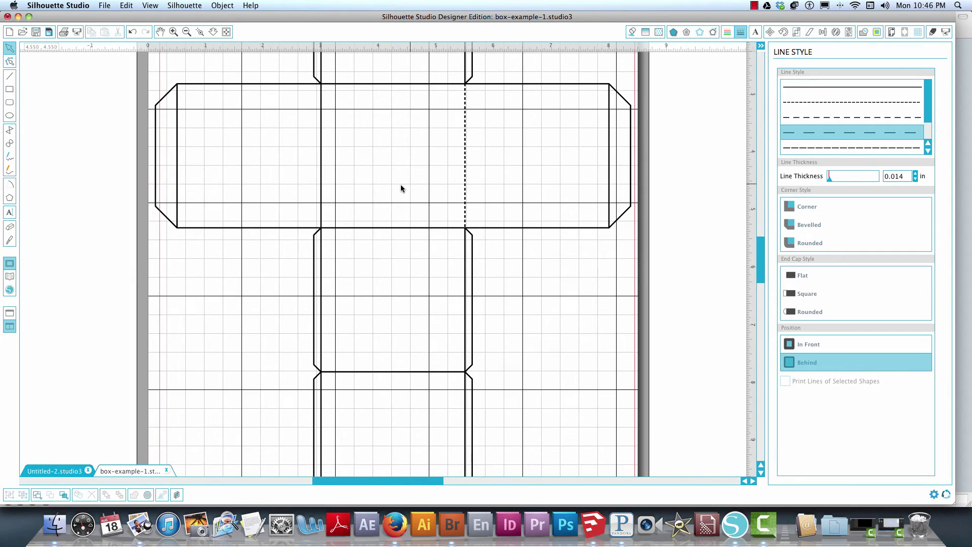
left_click(322, 167)
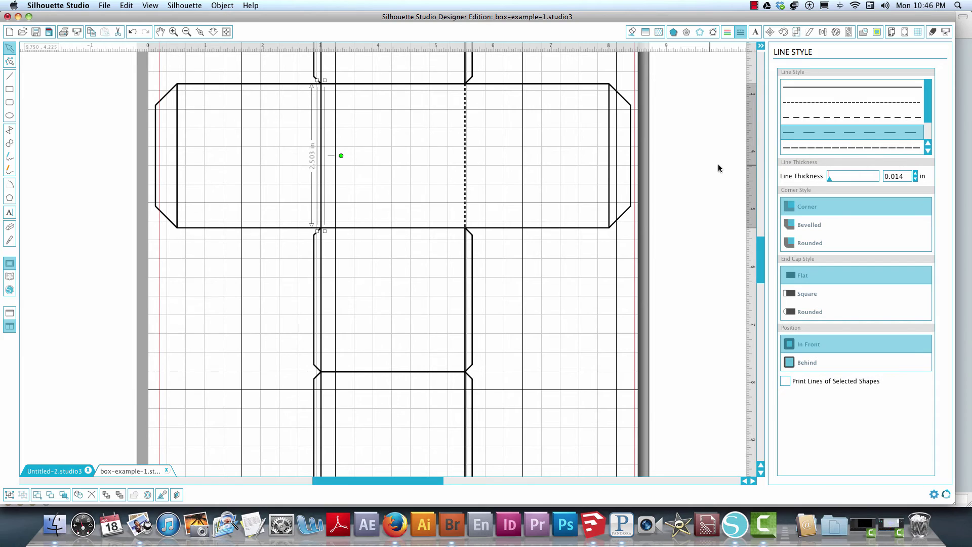
left_click(830, 102)
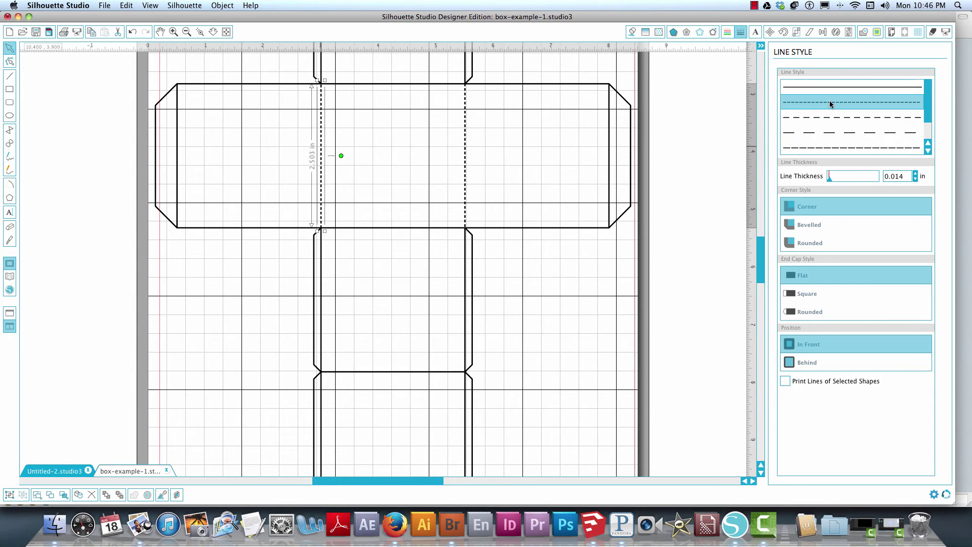
left_click(829, 117)
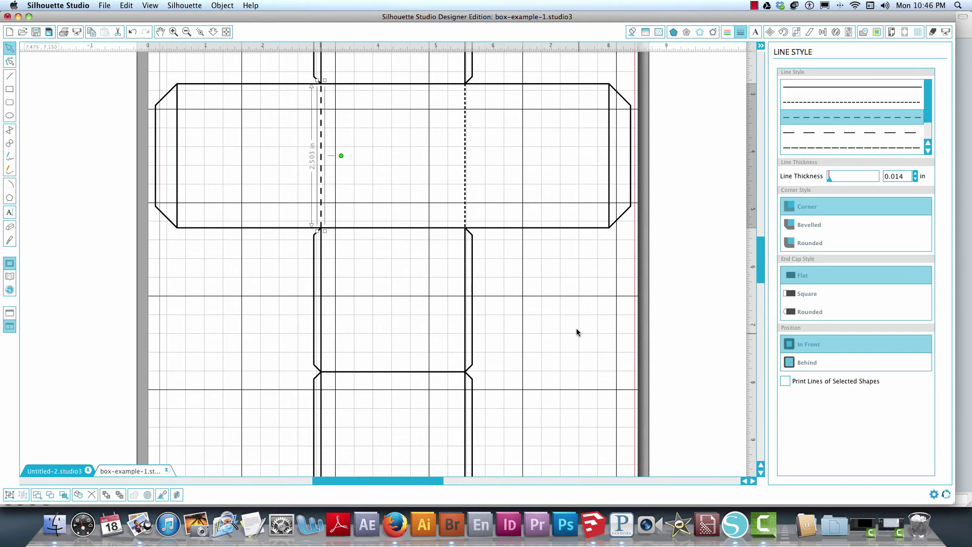
key("super+z")
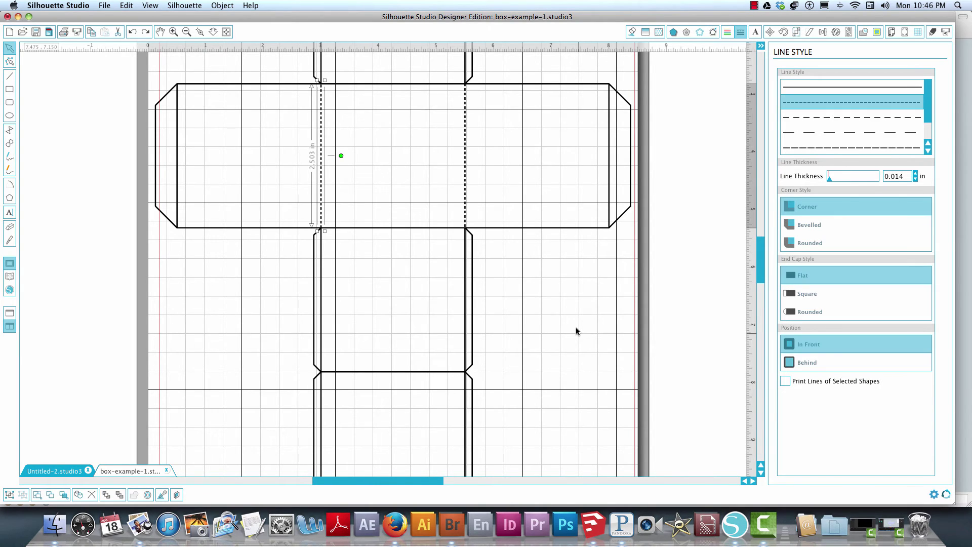
- Set the dashed fold line back to a solid line style and clear the selection
left_click(576, 331)
scroll(577, 331, "up", 2)
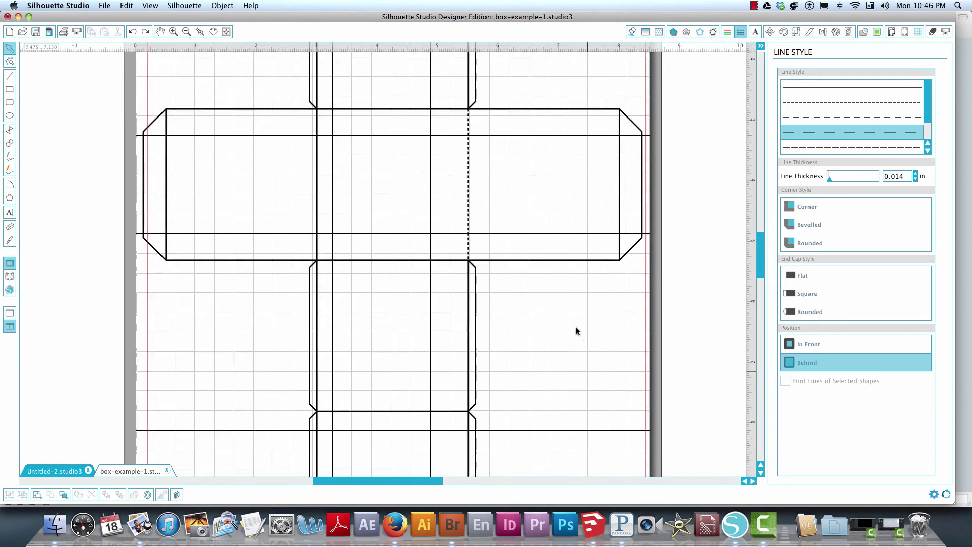
key("super+z")
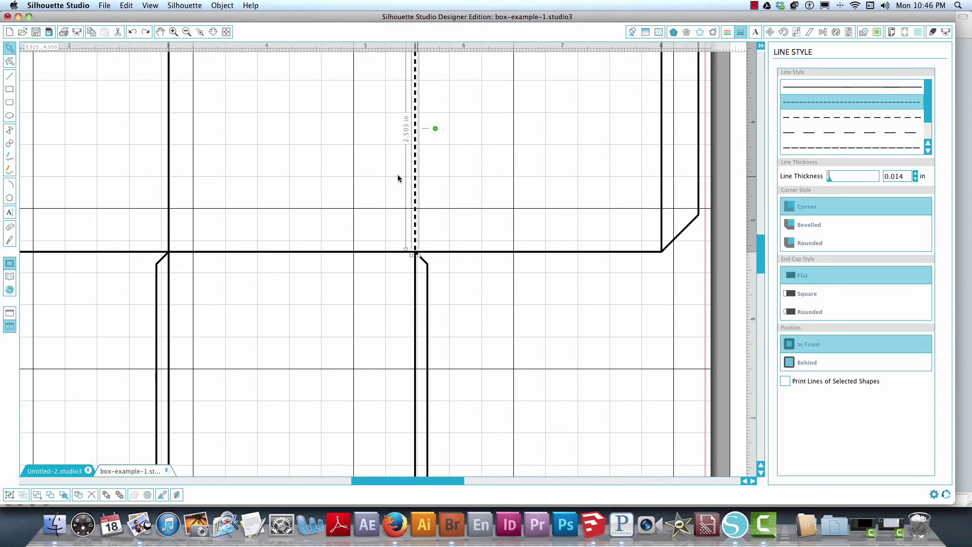
left_click(852, 86)
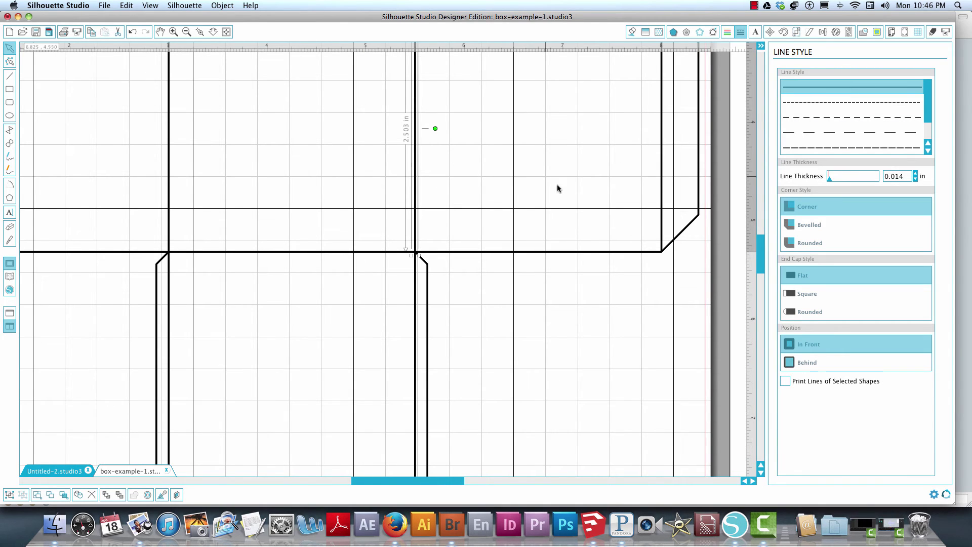
scroll(561, 197, "down", 2)
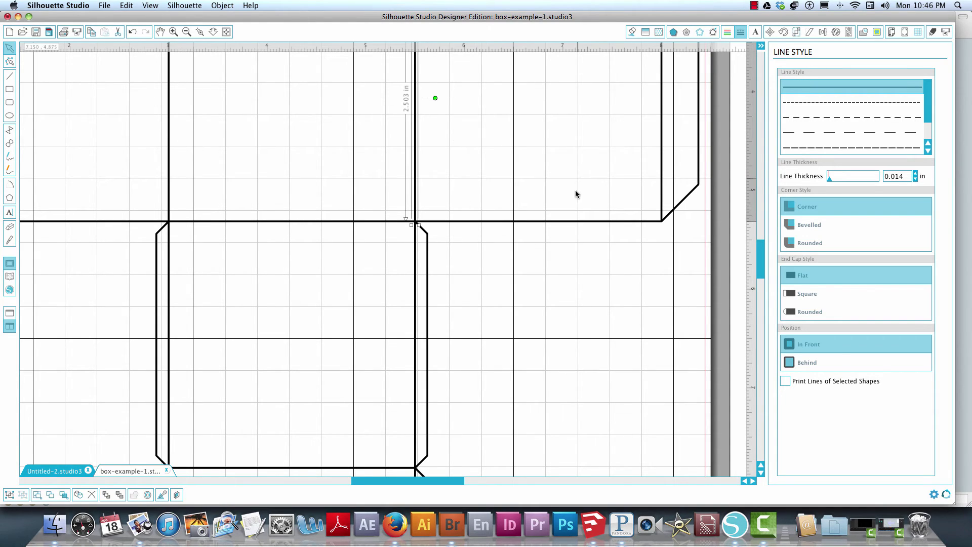
left_click(584, 144)
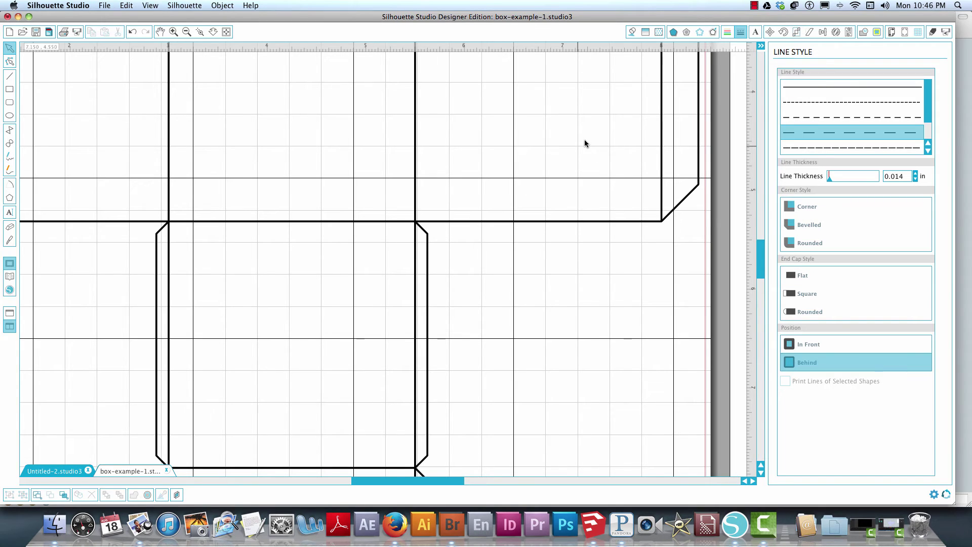
left_click(418, 115)
left_click(452, 173)
scroll(475, 238, "down", 5)
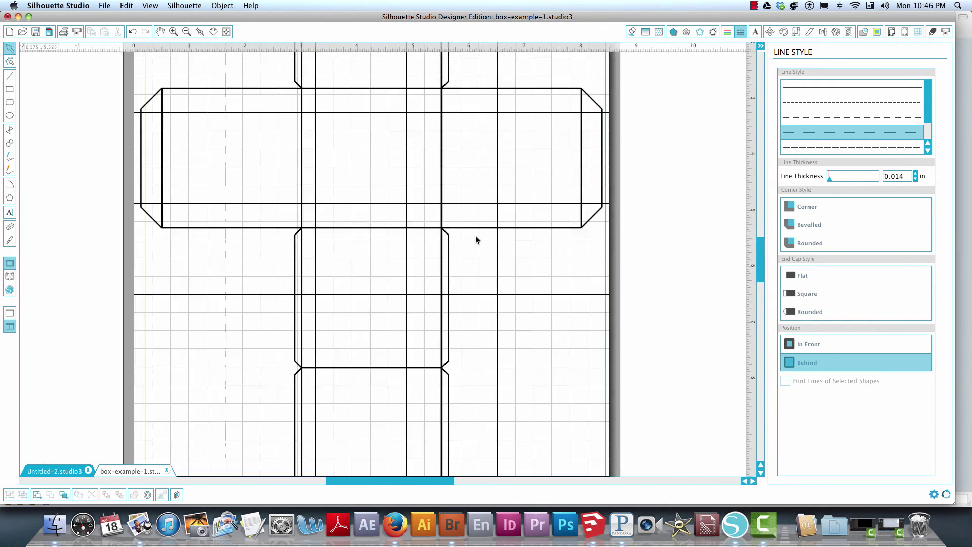
- Select the whole net, group it, then ungroup it into separate line segments
scroll(476, 235, "down", 2)
key("super+a")
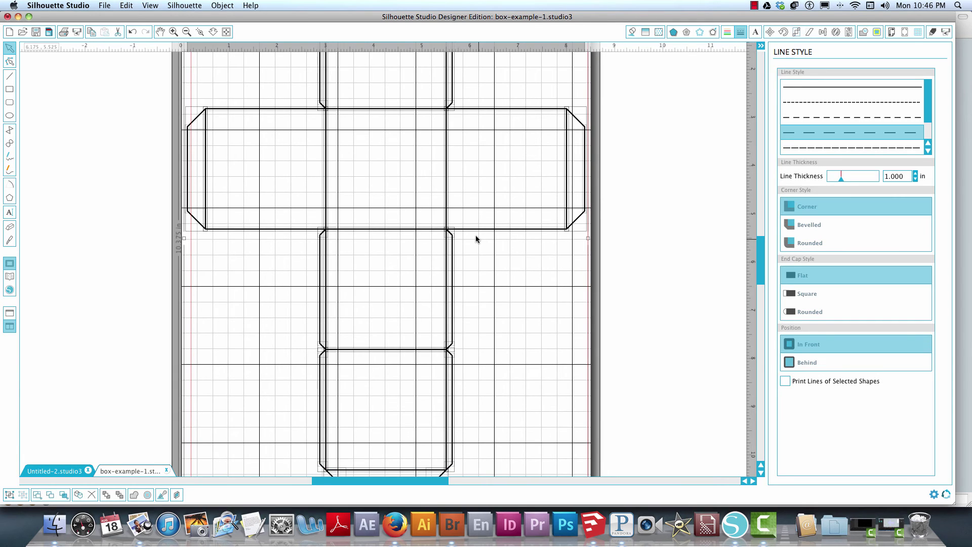
right_click(470, 238)
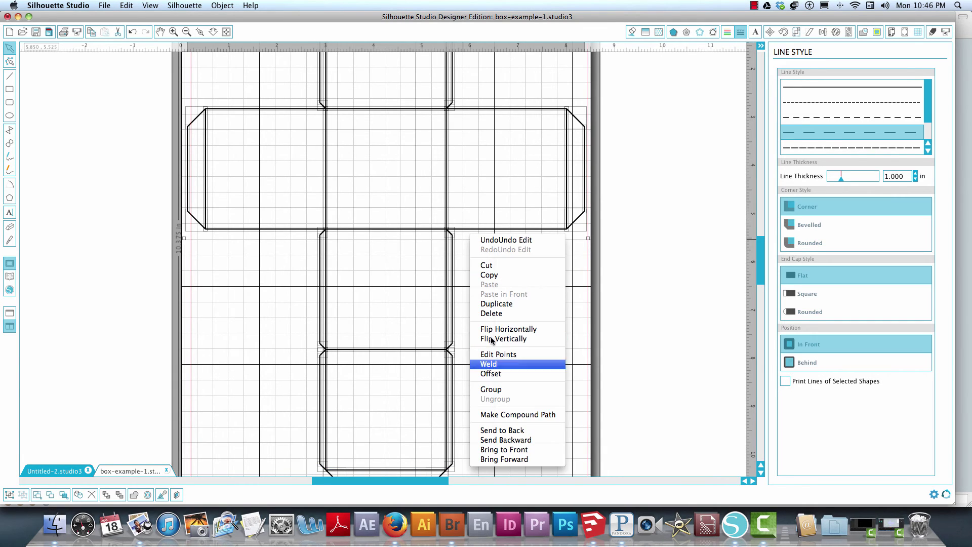
left_click(495, 390)
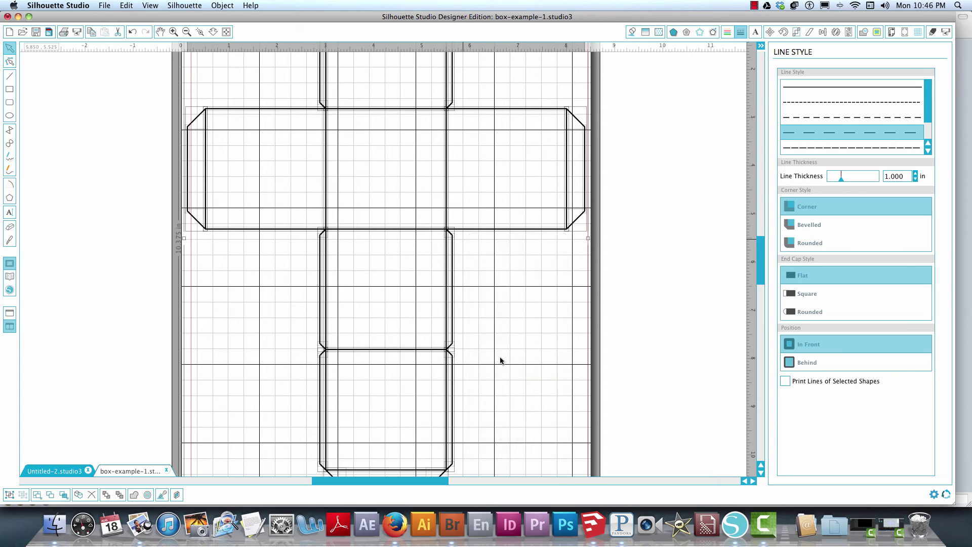
right_click(506, 231)
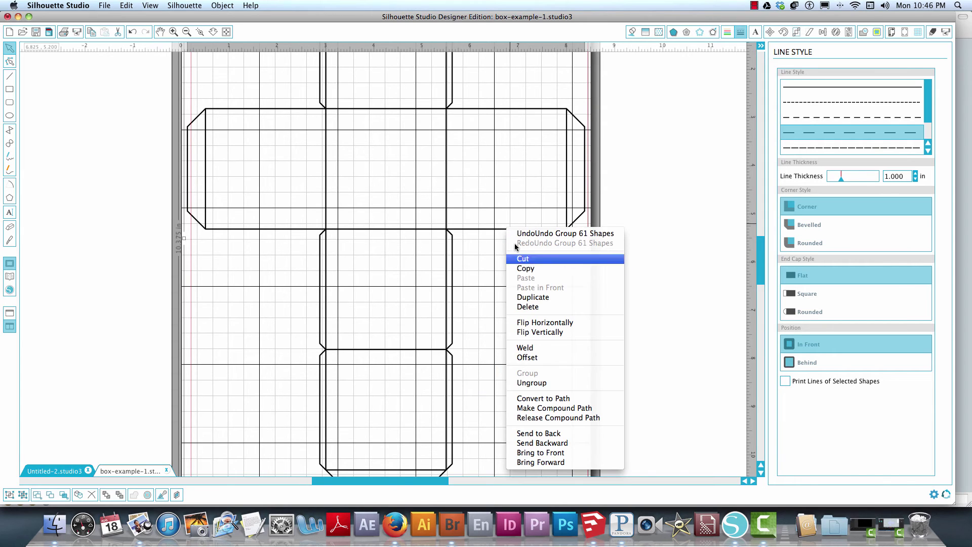
left_click(530, 386)
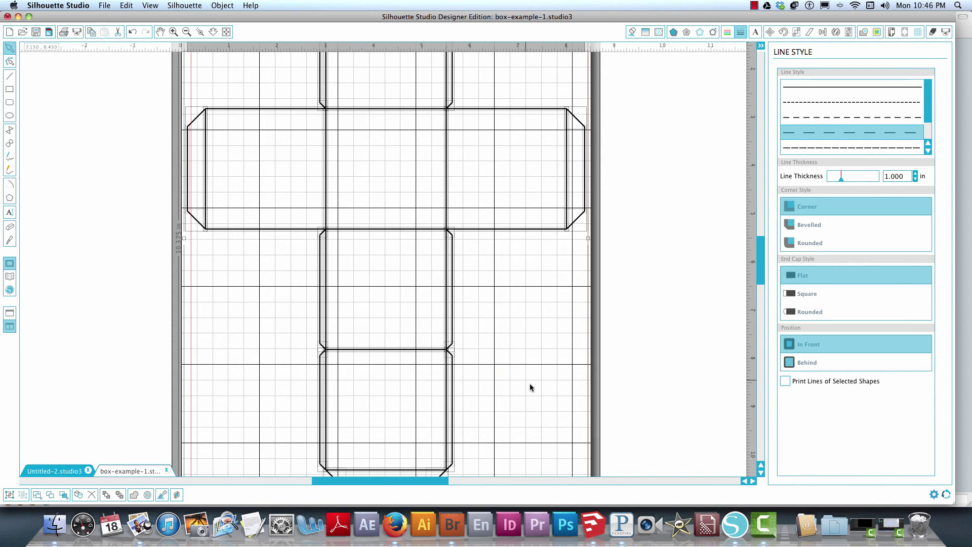
left_click(520, 313)
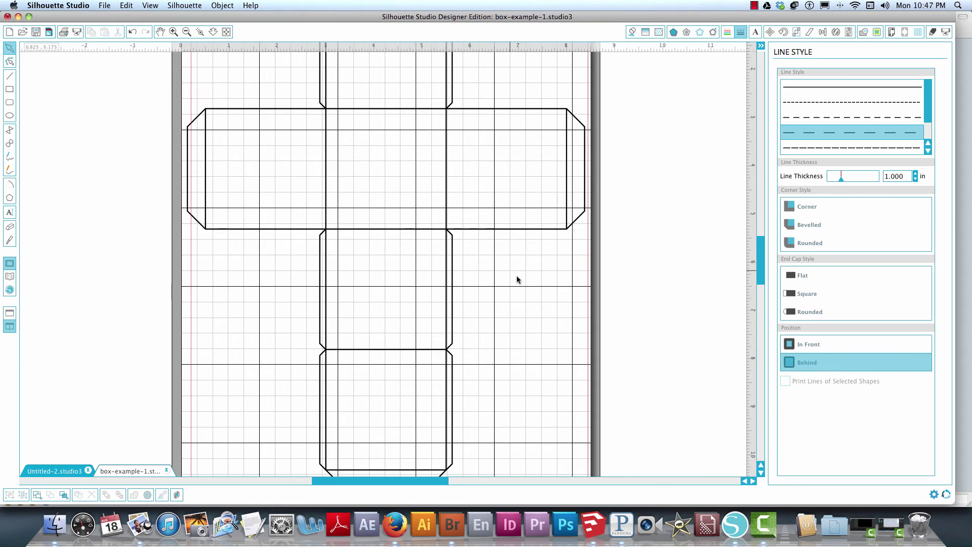
- Make the folds right and left of the centre face and the left glue-tab fold long-dashed
left_click(505, 232)
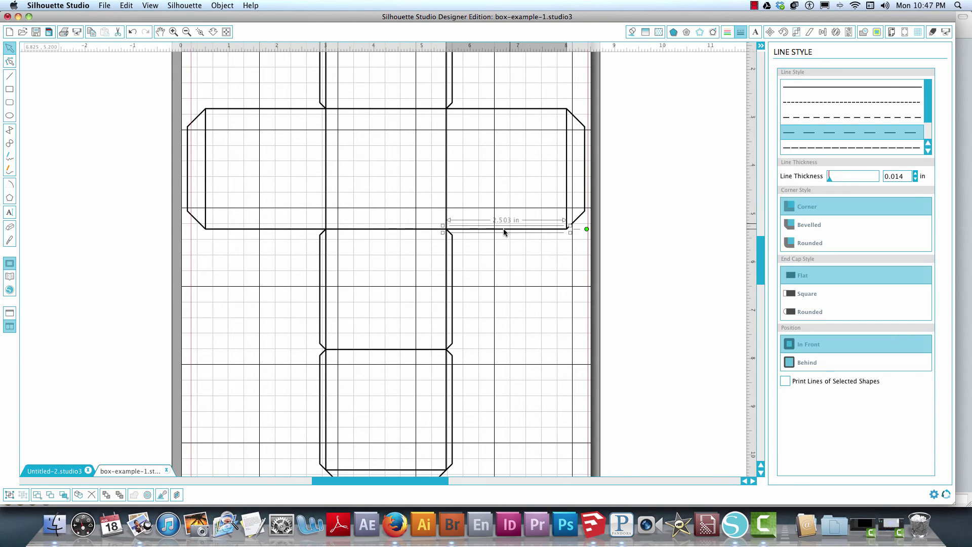
left_click(450, 197)
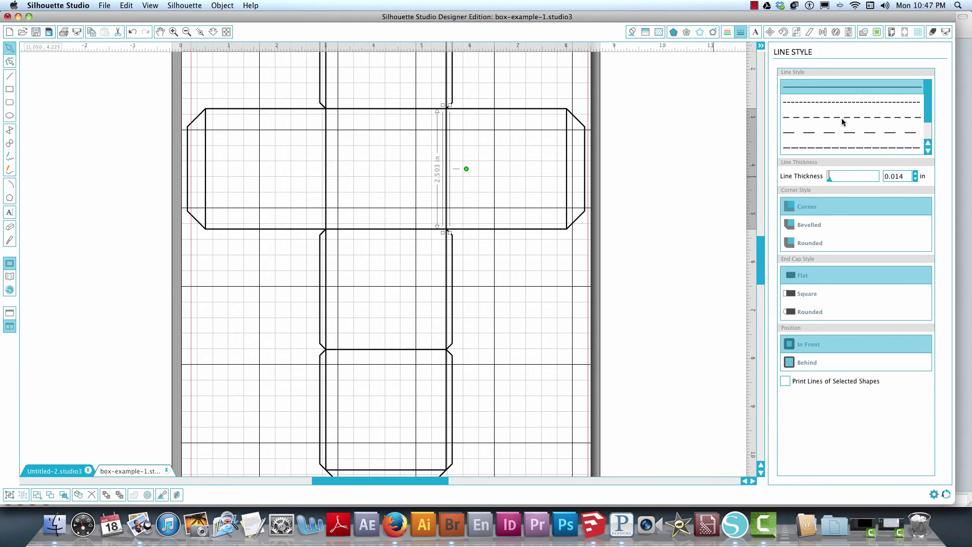
left_click(830, 133)
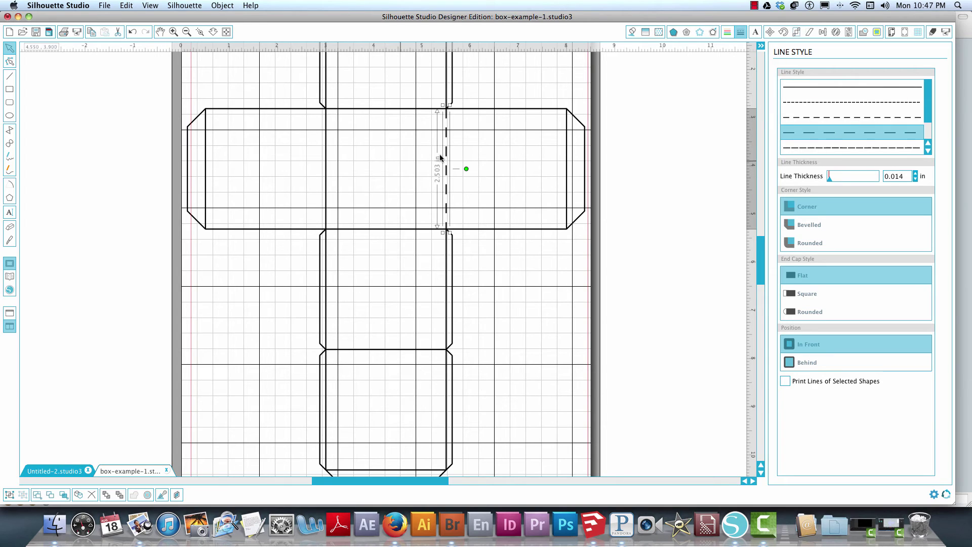
left_click(326, 157)
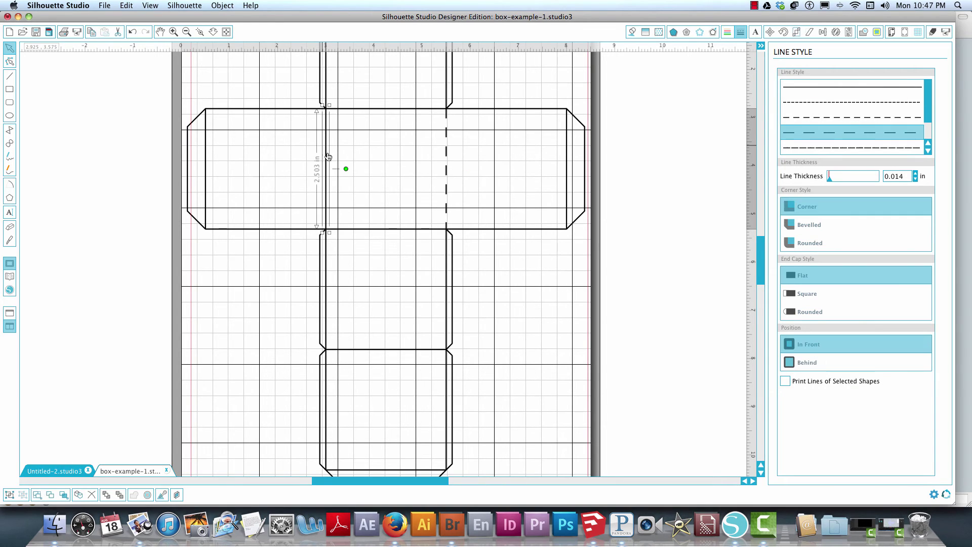
left_click(820, 133)
left_click(205, 178)
left_click(803, 135)
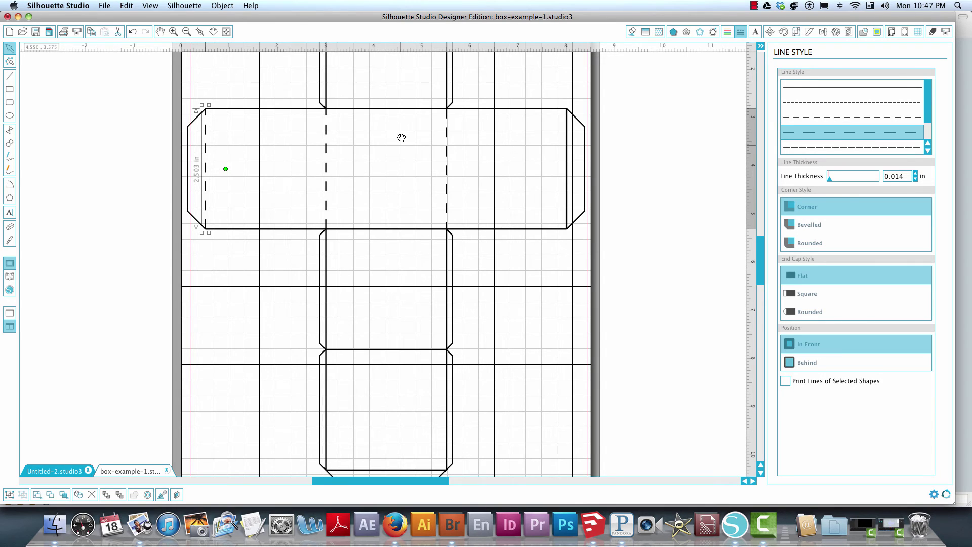
- Make the top flap's edge lines and the central panel's fold lines long-dashed
scroll(391, 202, "up", 5)
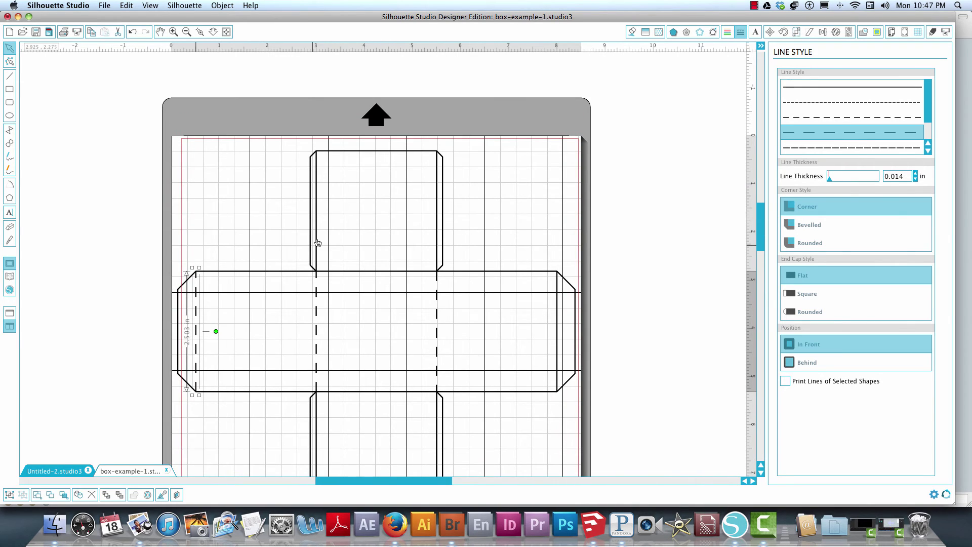
left_click(316, 242)
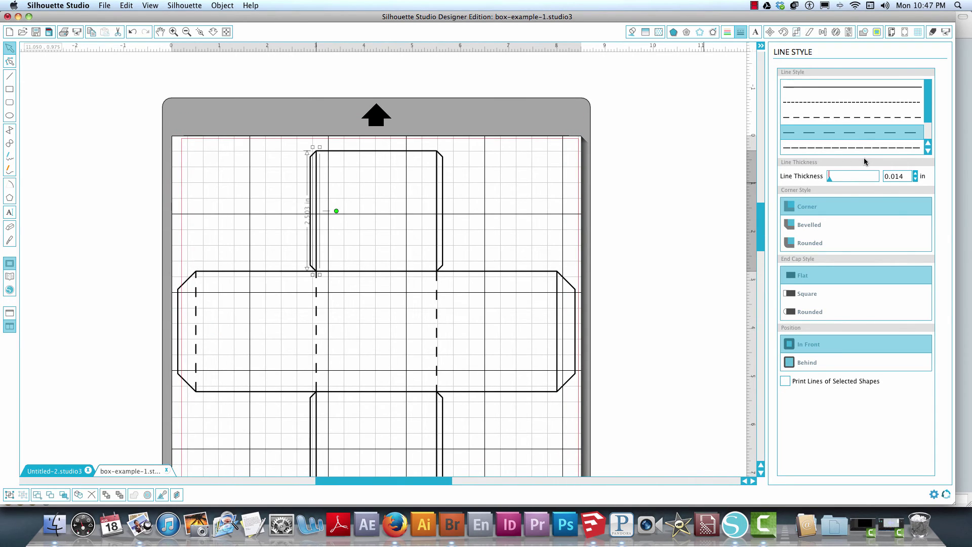
left_click(437, 201, "shift")
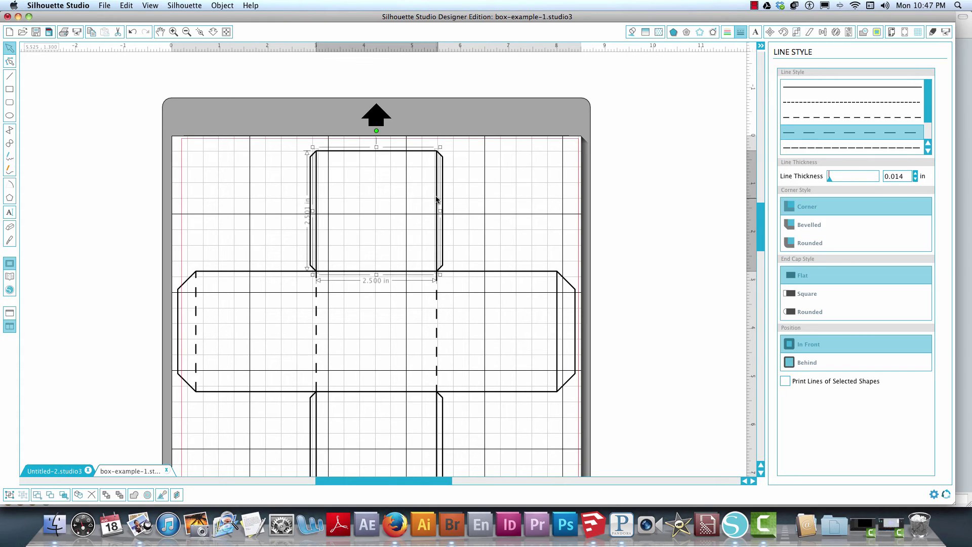
left_click(386, 393)
left_click(561, 360, "shift")
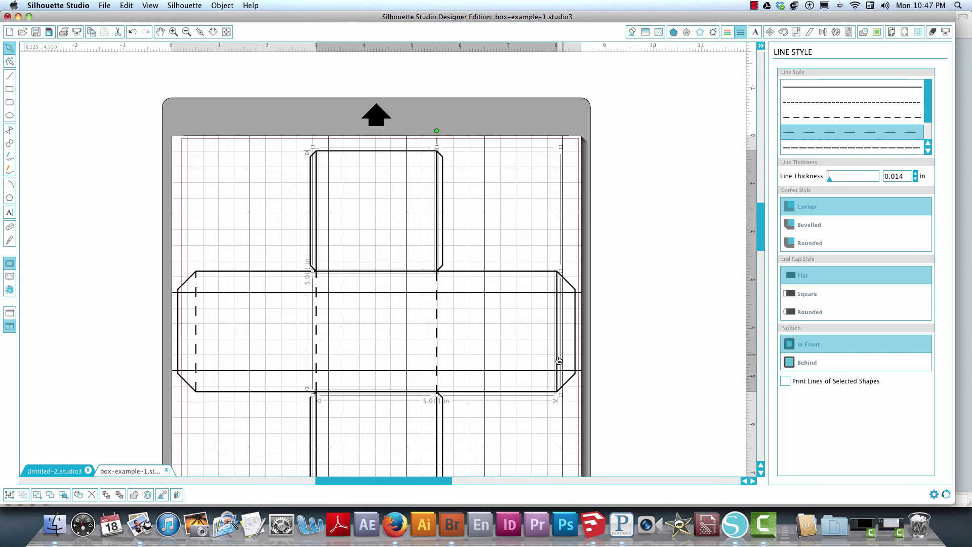
left_click(825, 133)
- Make the lower and bottom panels' fold and edge lines long-dashed
scroll(579, 300, "down", 2)
scroll(579, 300, "down", 3)
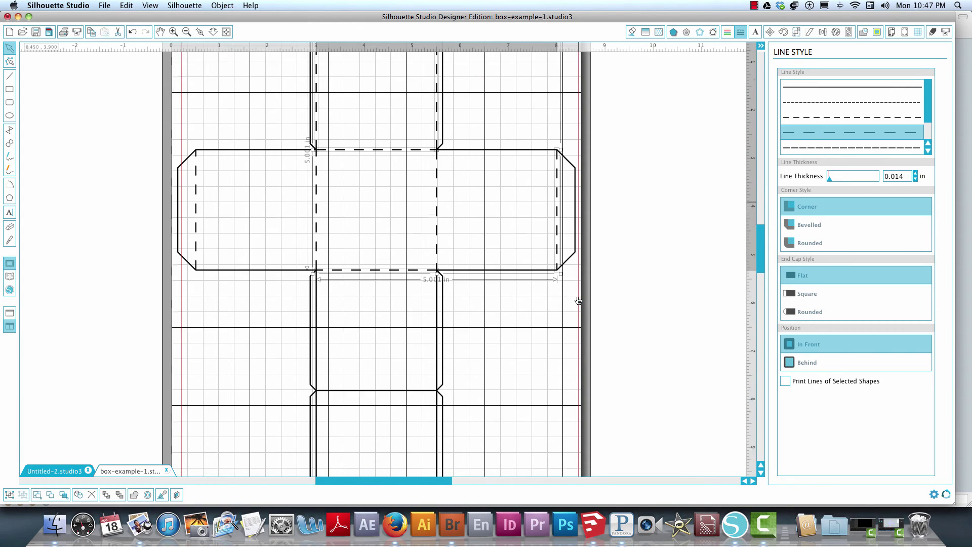
left_click(316, 304, "shift")
left_click(338, 347, "shift")
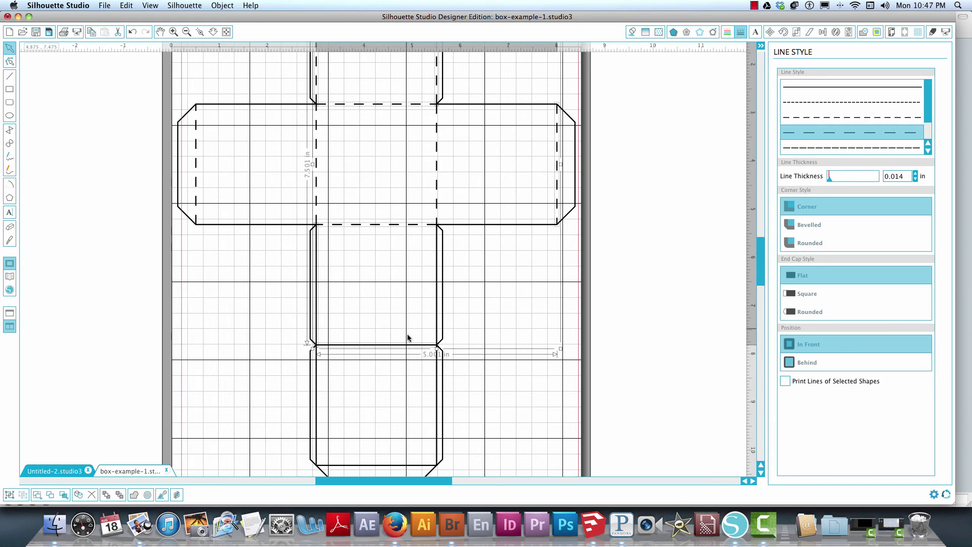
left_click(437, 333, "shift")
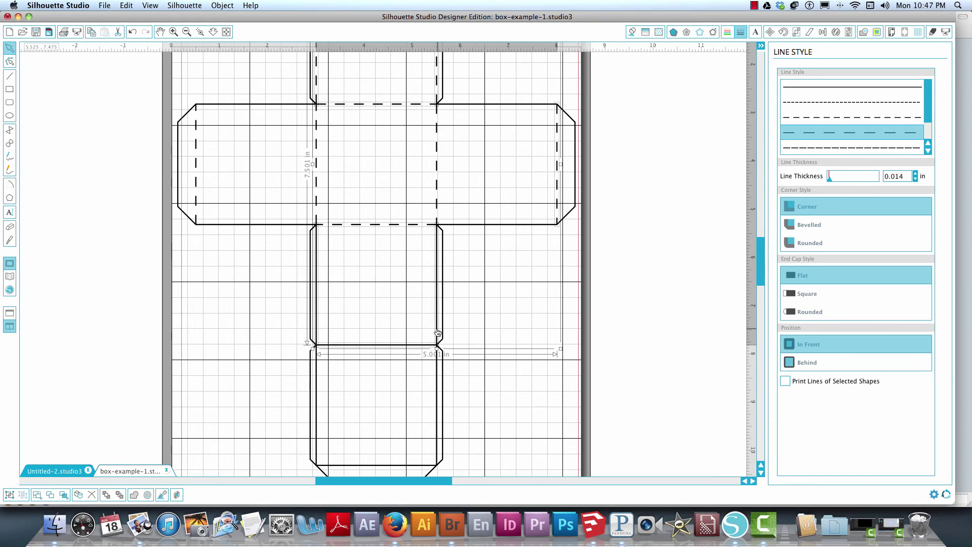
left_click(438, 369, "shift")
left_click(315, 404, "shift")
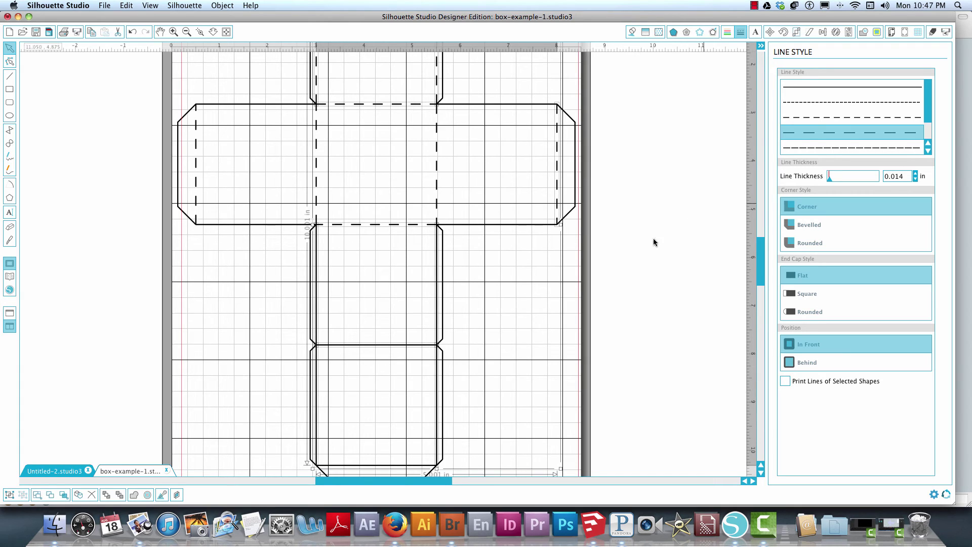
left_click(816, 130)
- Make the bottom glue tab's fold line long-dashed and deselect to review the net
scroll(593, 214, "down", 3)
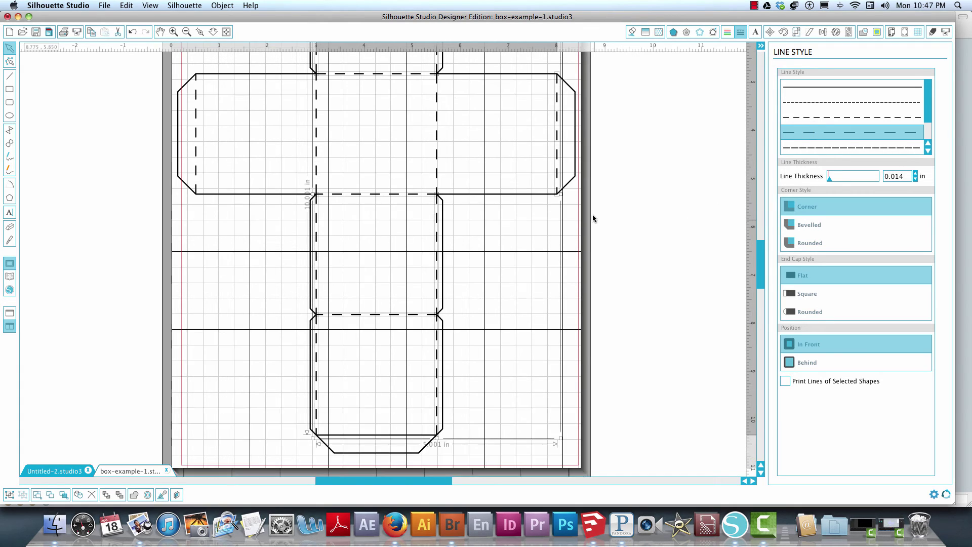
left_click(420, 397)
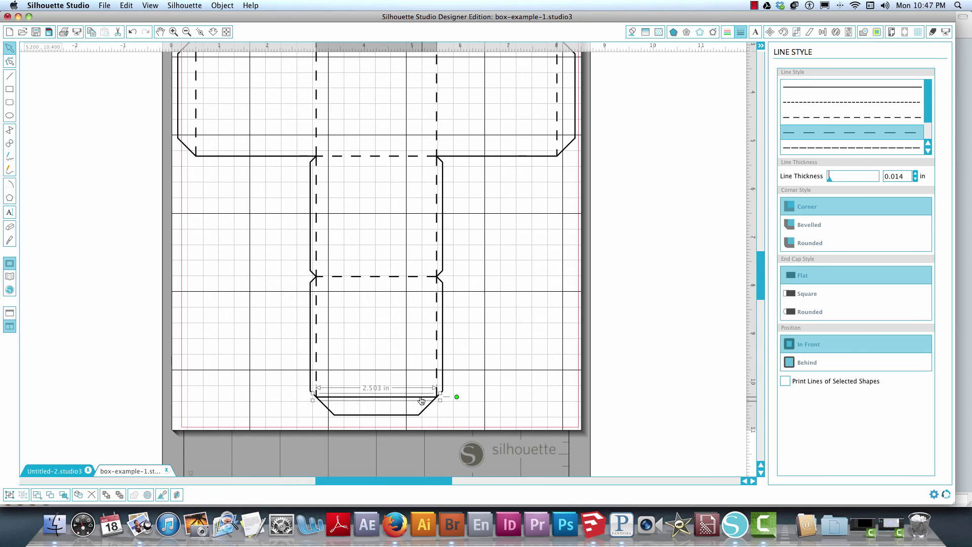
left_click(862, 130)
scroll(527, 278, "up", 3)
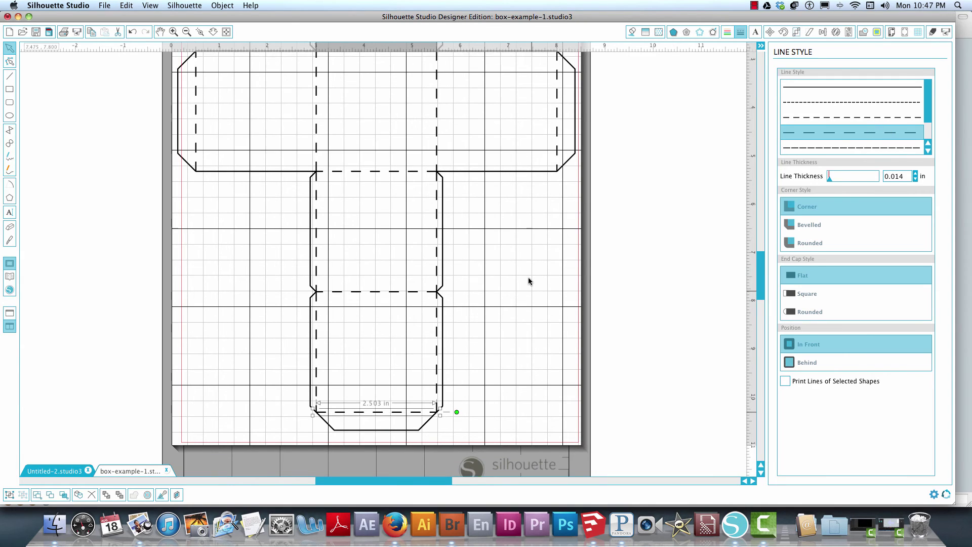
scroll(529, 281, "up", 6)
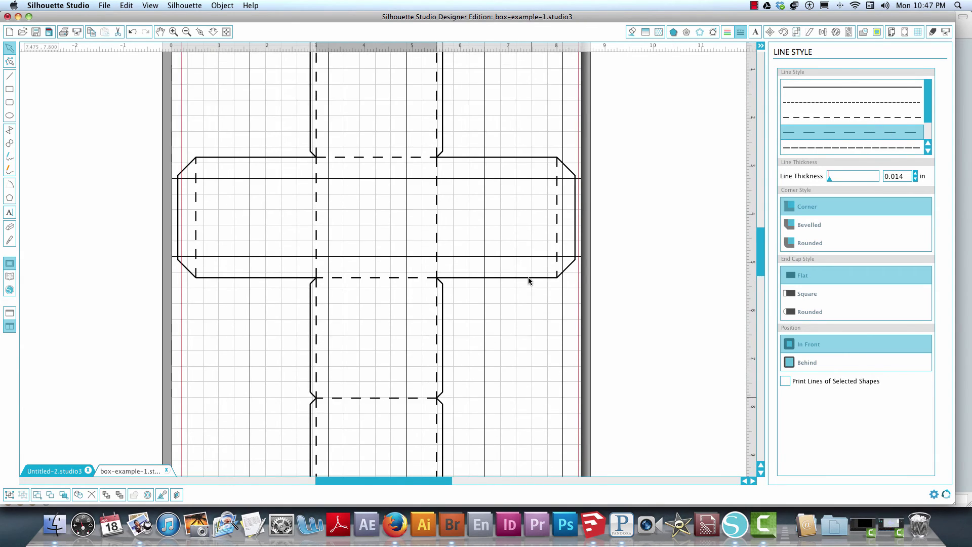
left_click(628, 203)
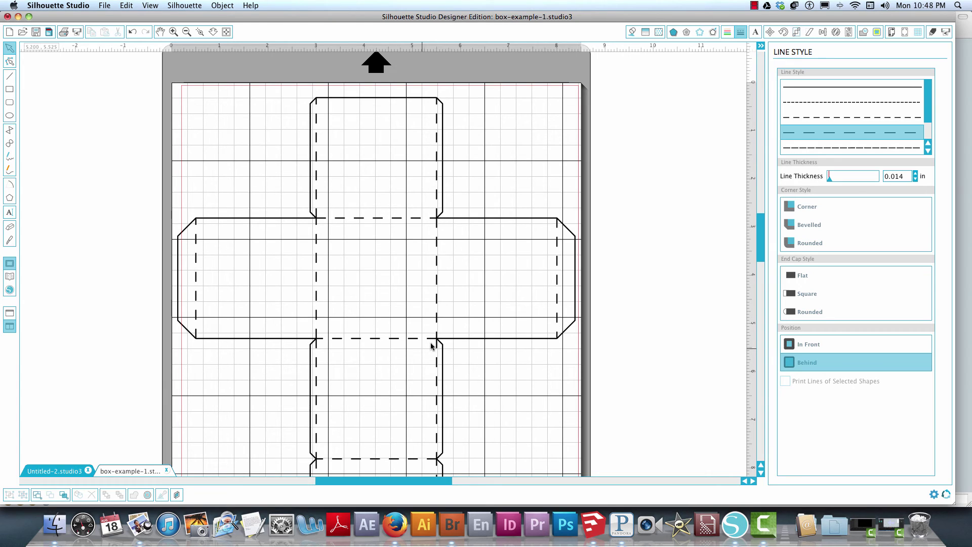
scroll(476, 393, "down", 5)
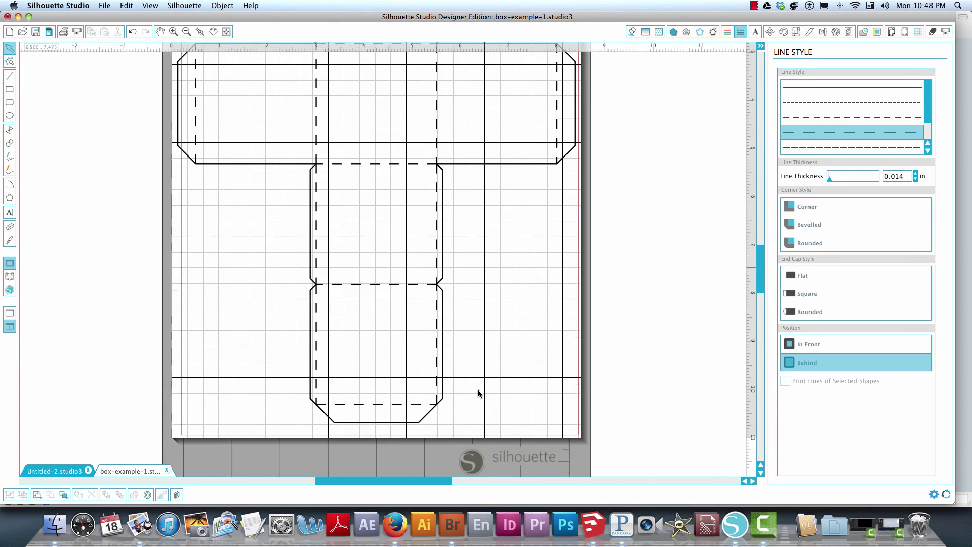
scroll(479, 393, "down", 1)
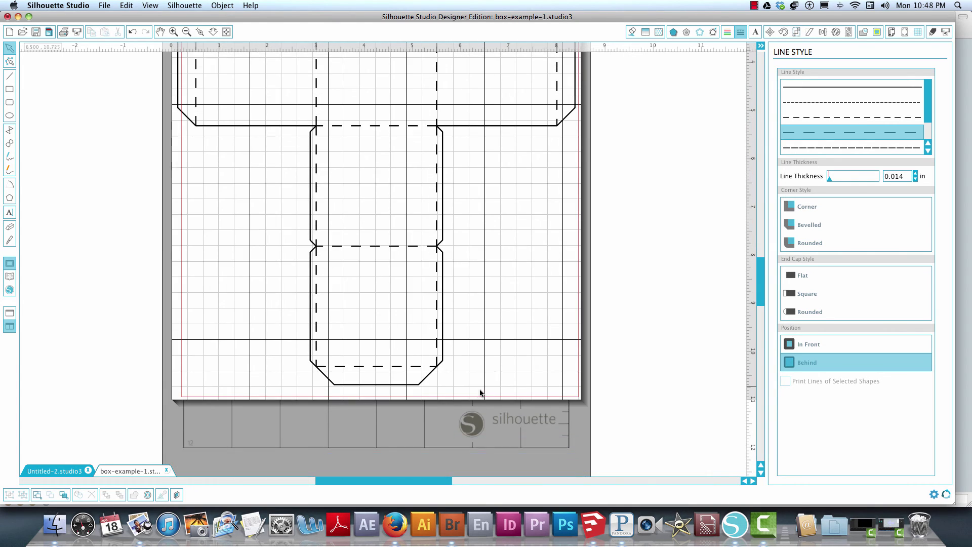
scroll(480, 393, "up", 1)
scroll(480, 393, "down", 3, "ctrl")
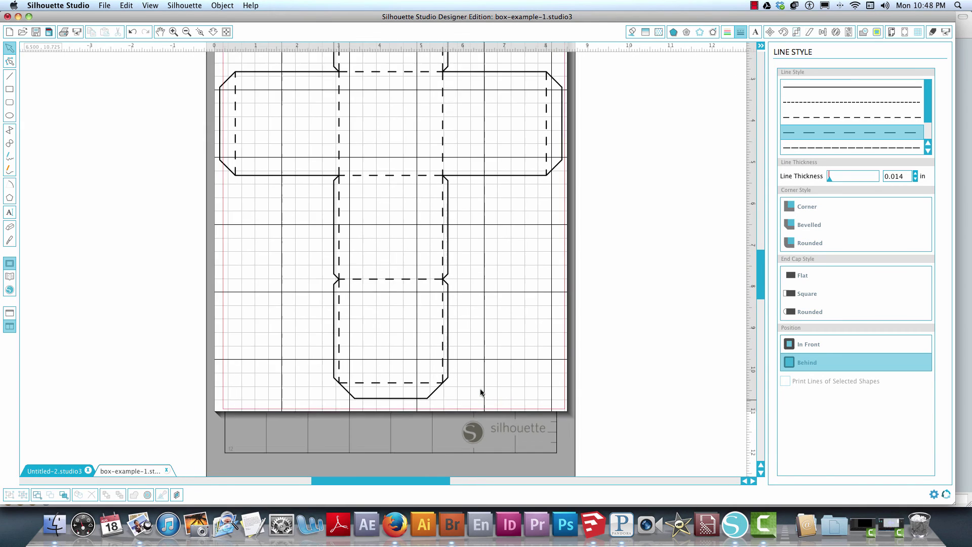
scroll(481, 393, "down", 1, "ctrl")
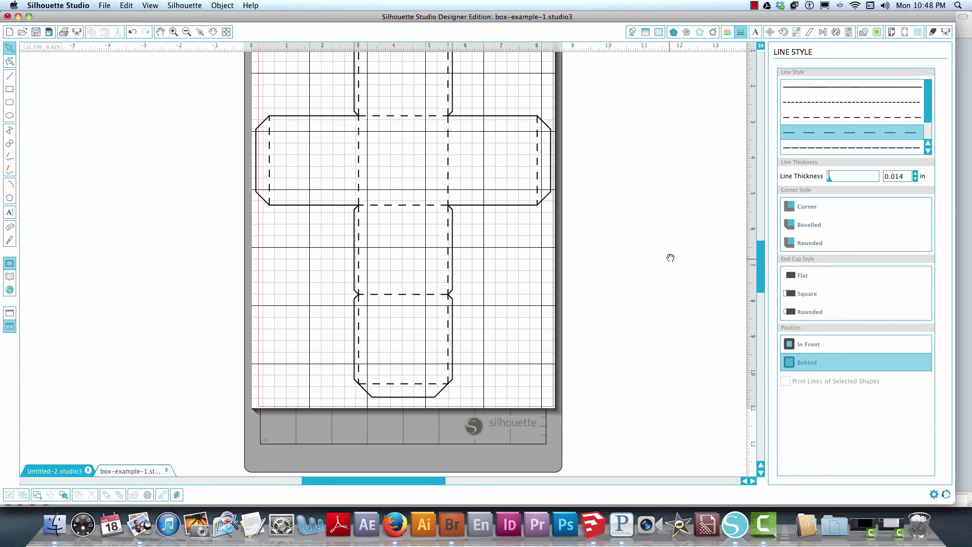
left_click_drag(671, 258, 669, 306)
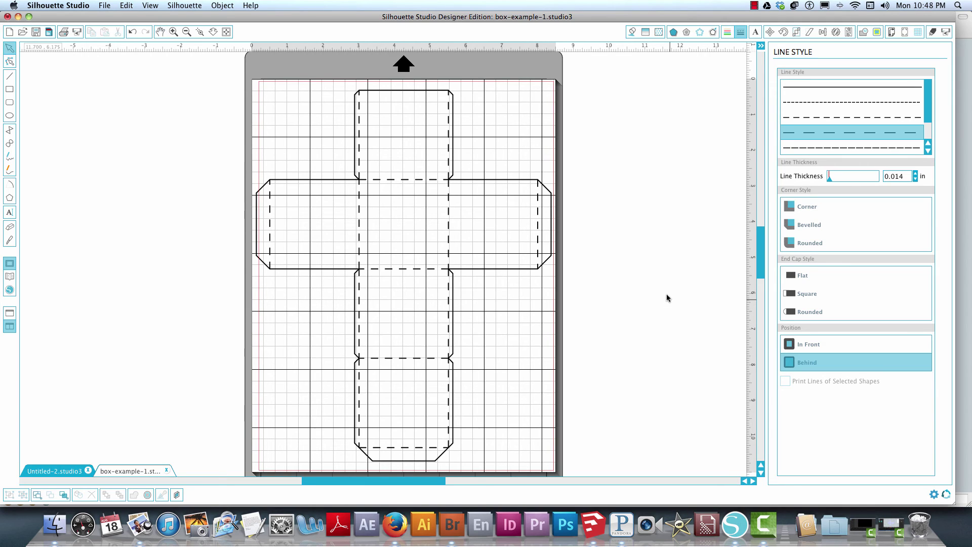
scroll(667, 298, "down", 1)
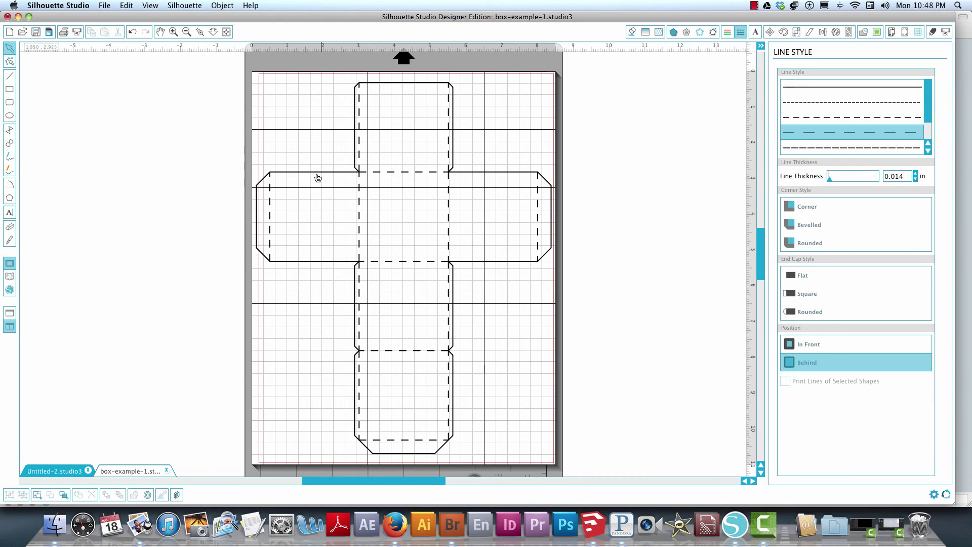
left_click(602, 517)
left_click(251, 181)
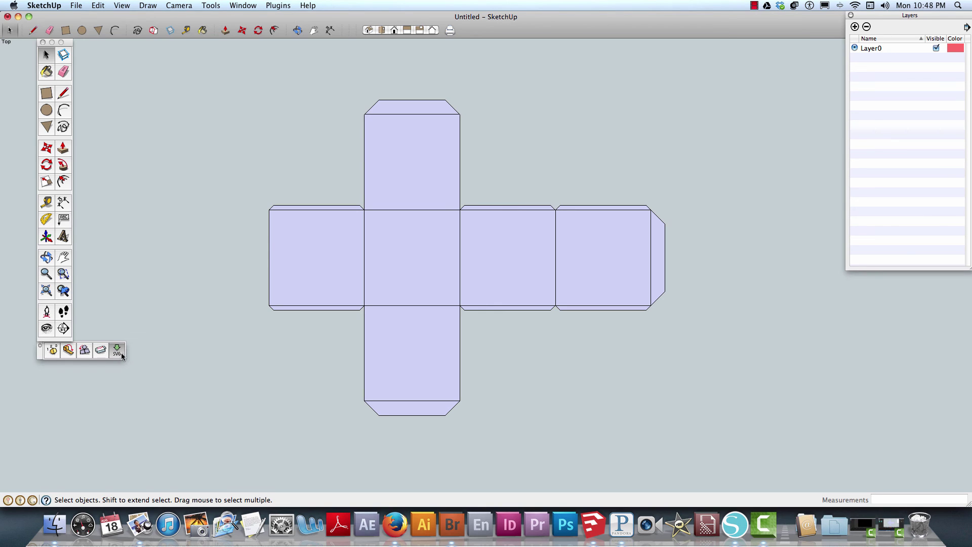
left_click(733, 529)
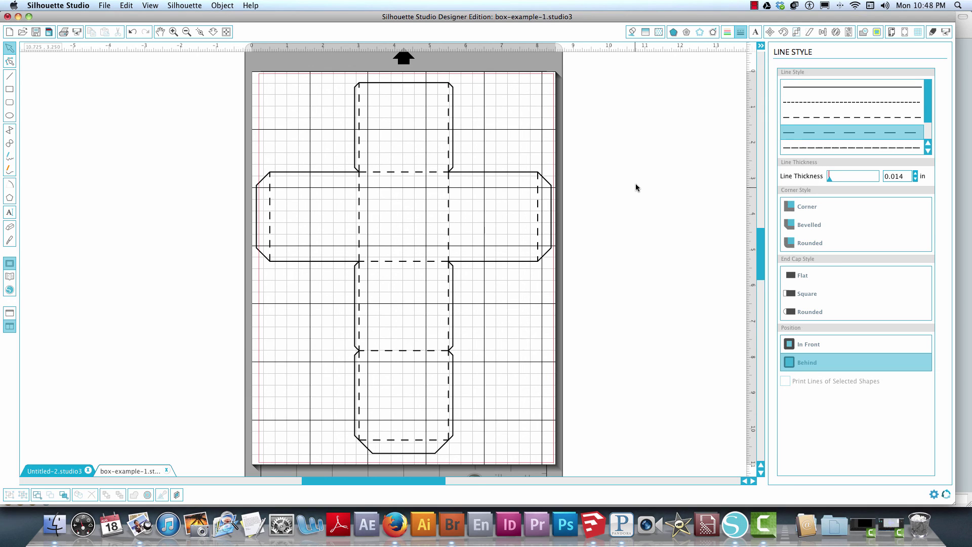
scroll(637, 188, "down", 1)
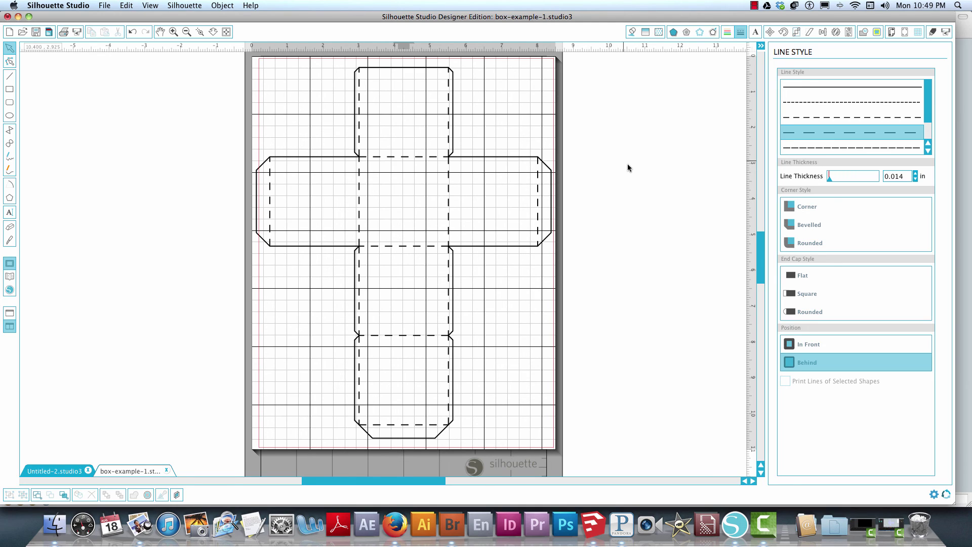
scroll(628, 164, "down", 2)
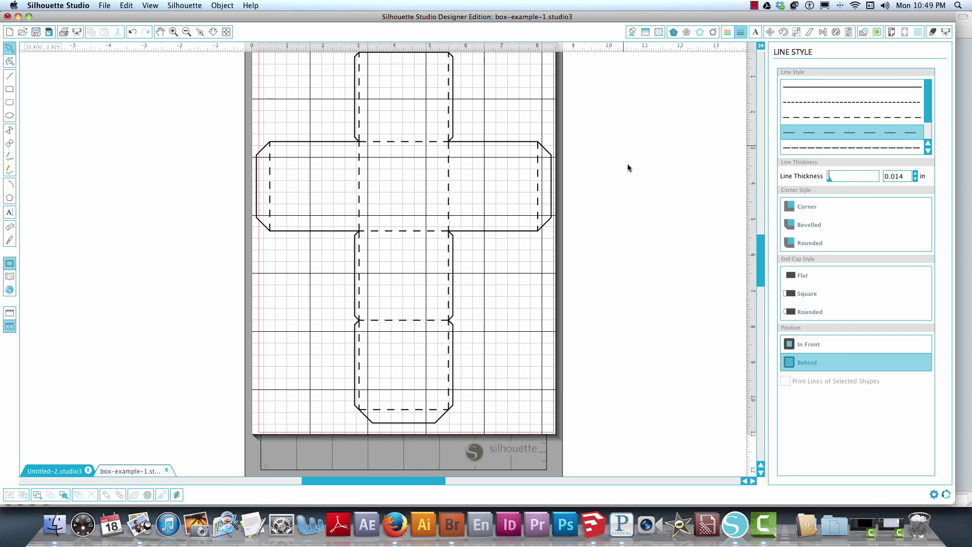
scroll(628, 168, "down", 2)
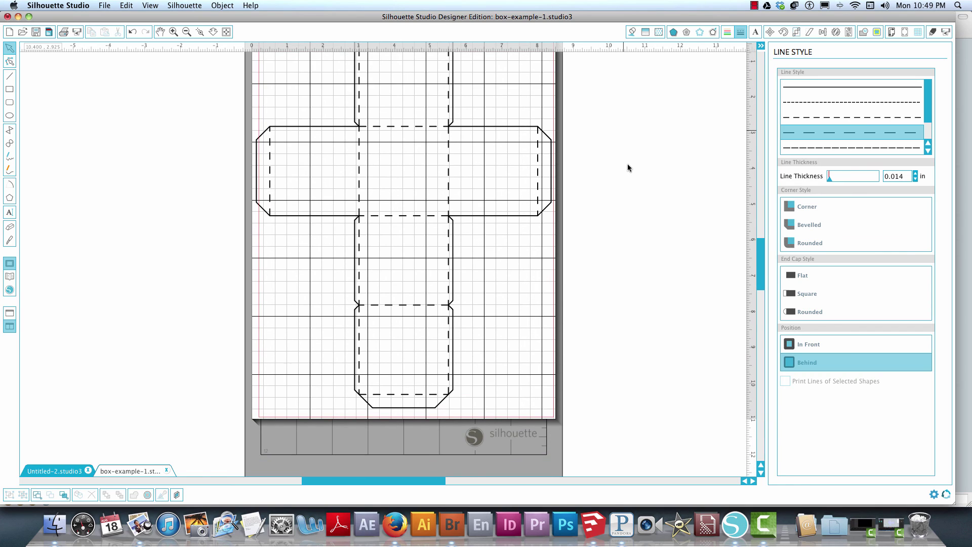
scroll(628, 164, "up", 5)
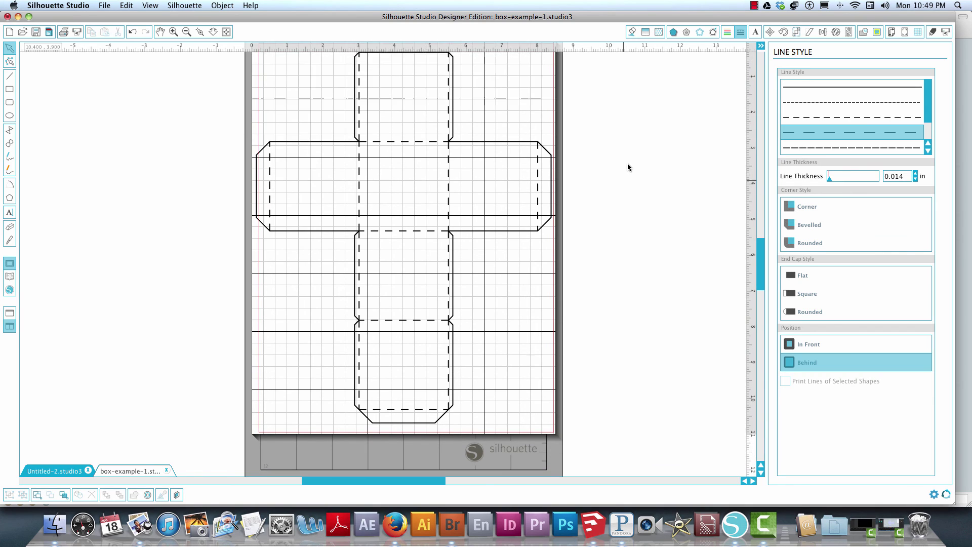
scroll(628, 164, "down", 3)
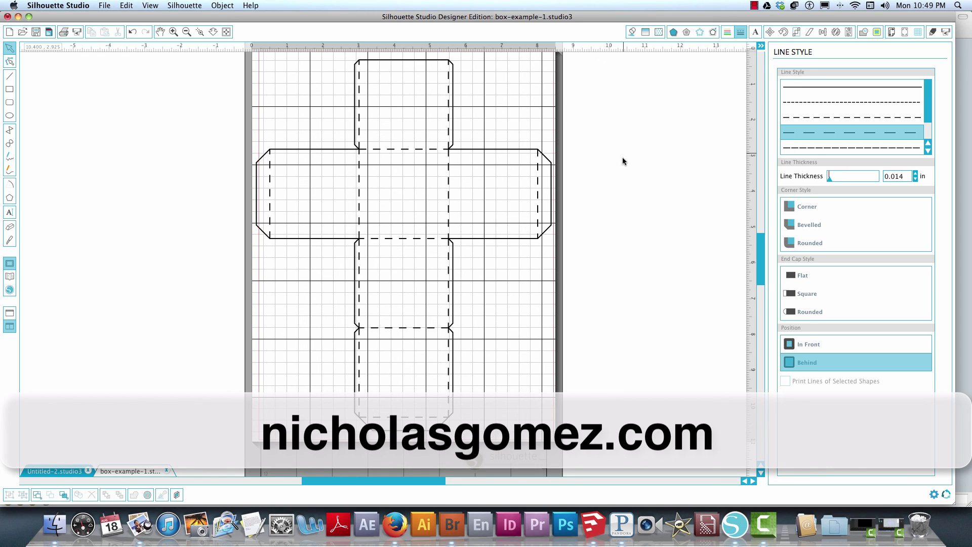
scroll(623, 158, "down", 1)
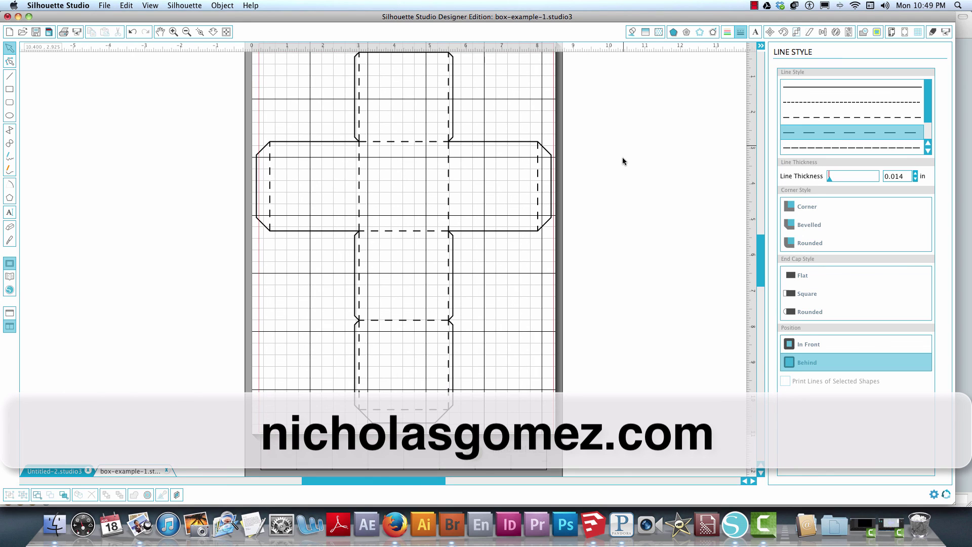
scroll(623, 157, "up", 4)
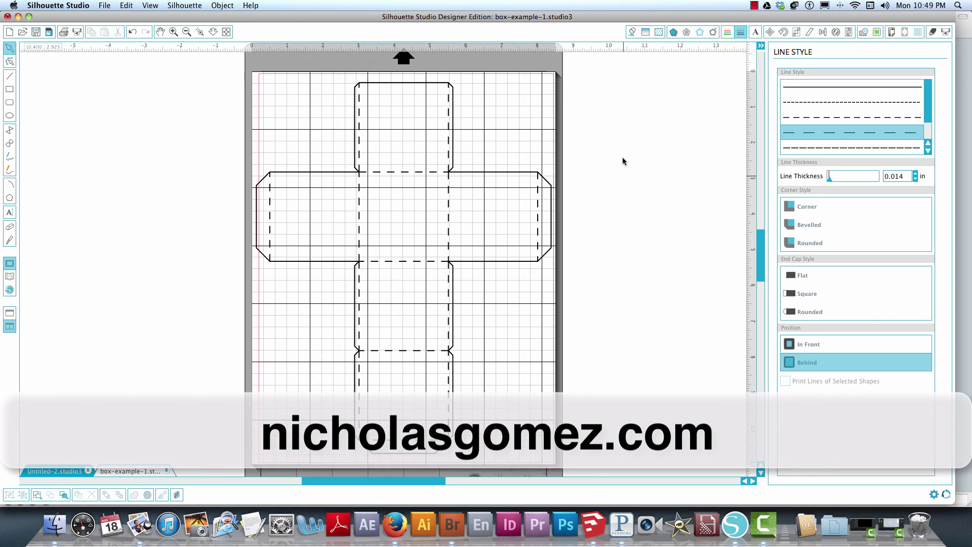
scroll(623, 158, "up", 5)
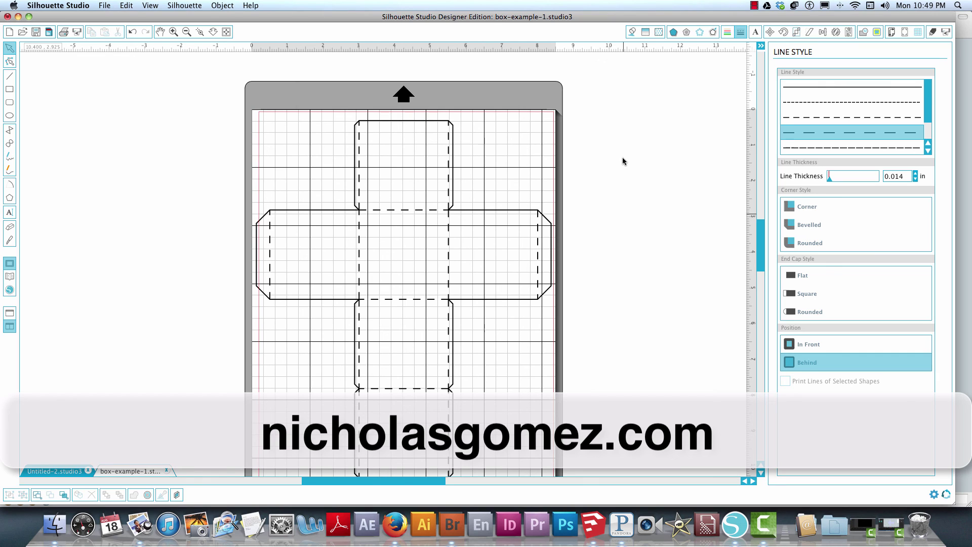
scroll(622, 161, "down", 3)
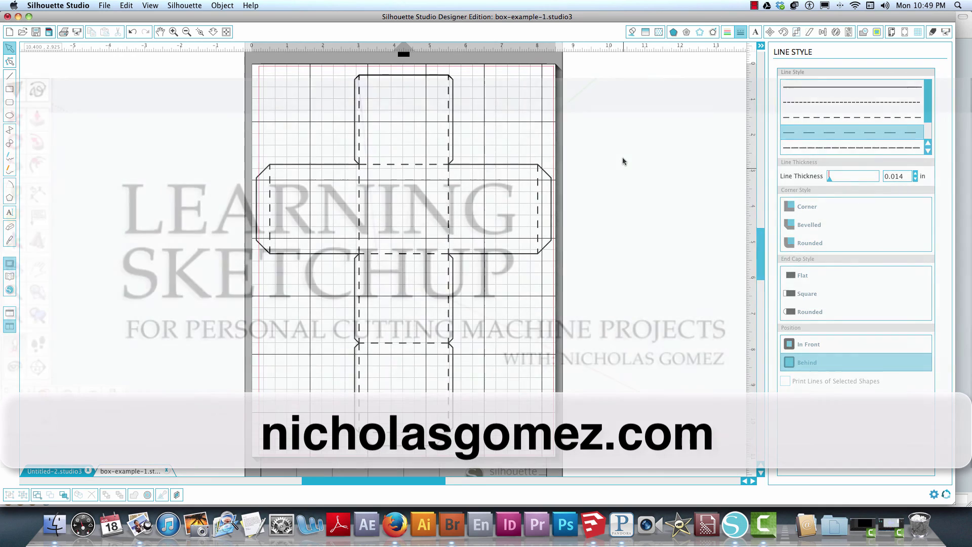